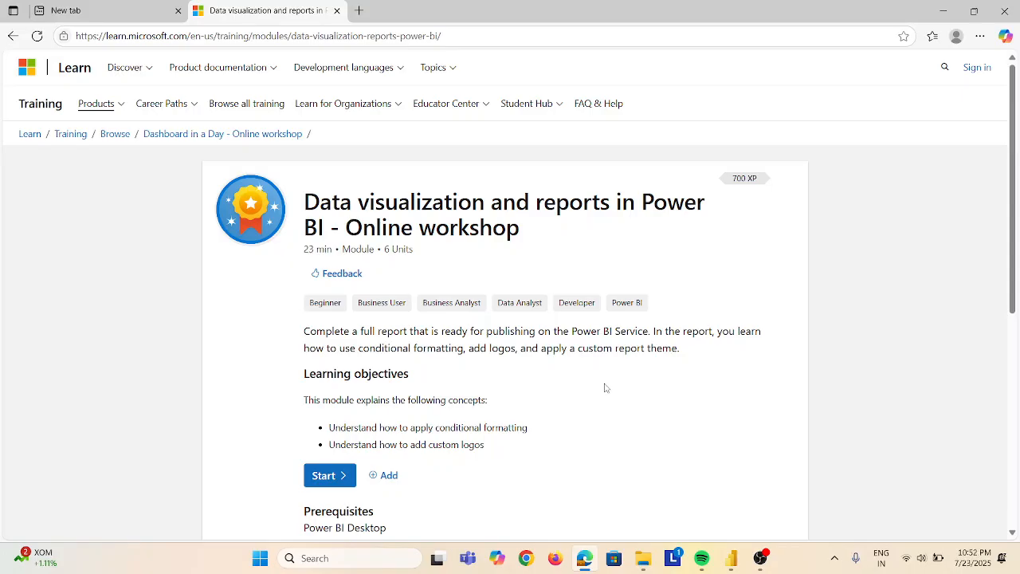
- Start the Power BI data visualization and reports module, read its introduction, and check the MyFirstPowerBIModel report in Power BI Desktop
left_click(323, 476)
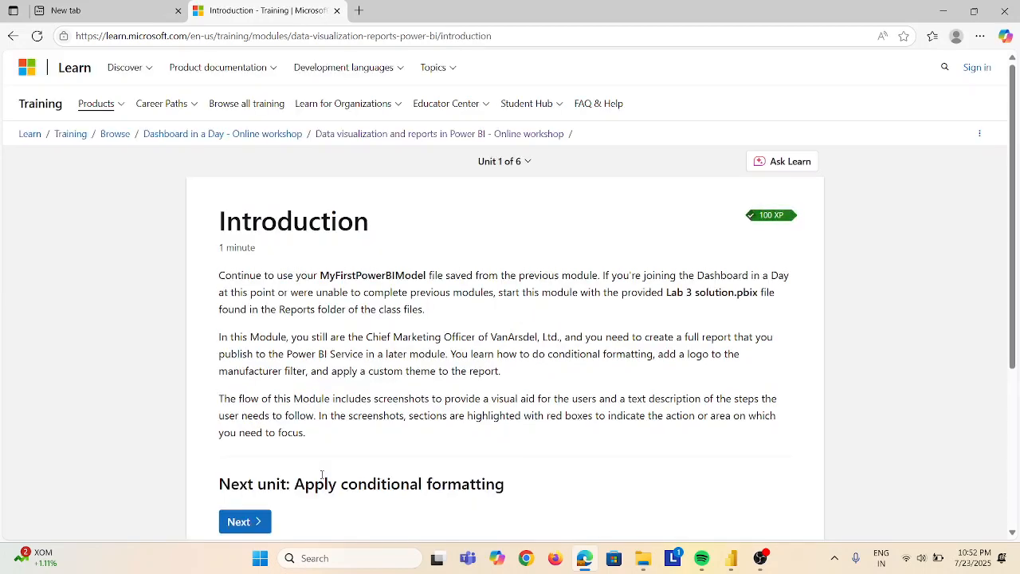
scroll(321, 475, "down", 1)
scroll(322, 478, "down", 1)
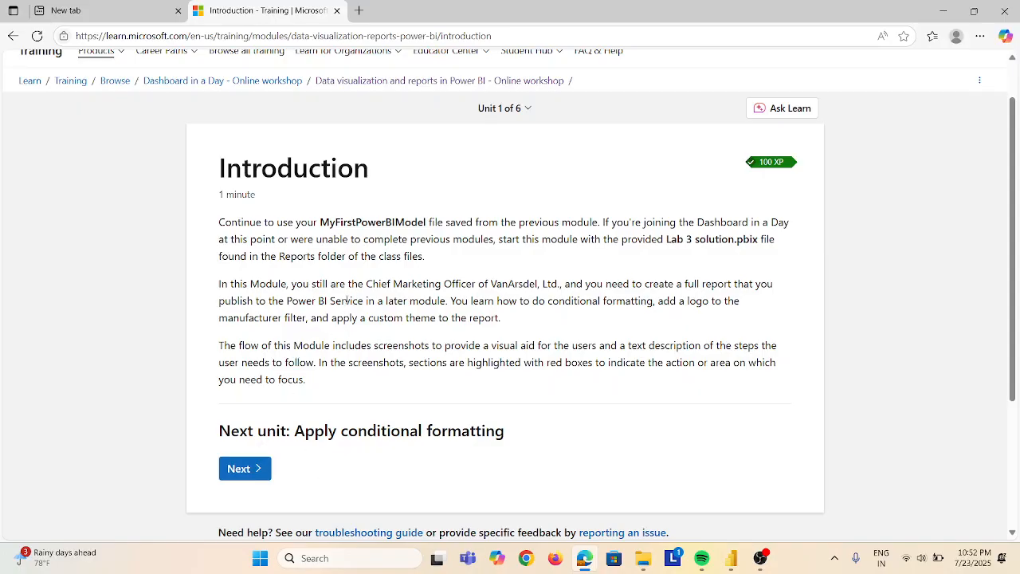
left_click(730, 565)
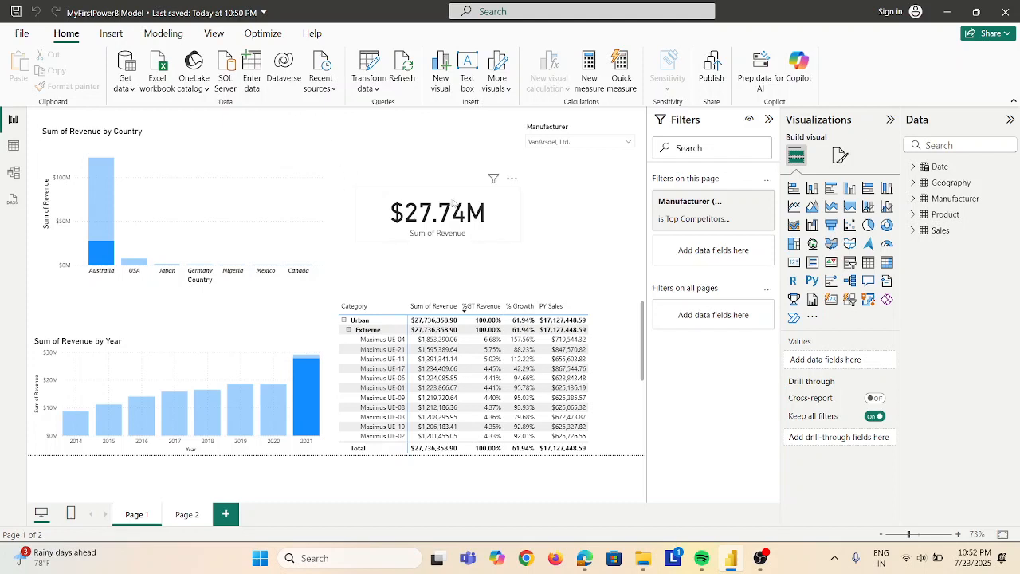
left_click(944, 14)
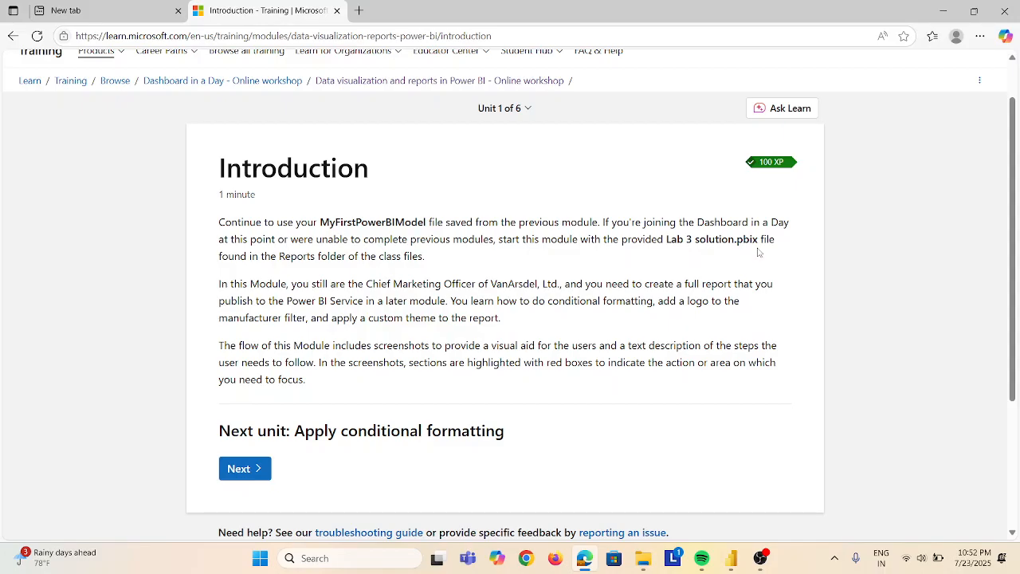
- Advance to the Apply conditional formatting unit, switch to Power BI Desktop, and select the matrix visual on Page 1
left_click(243, 469)
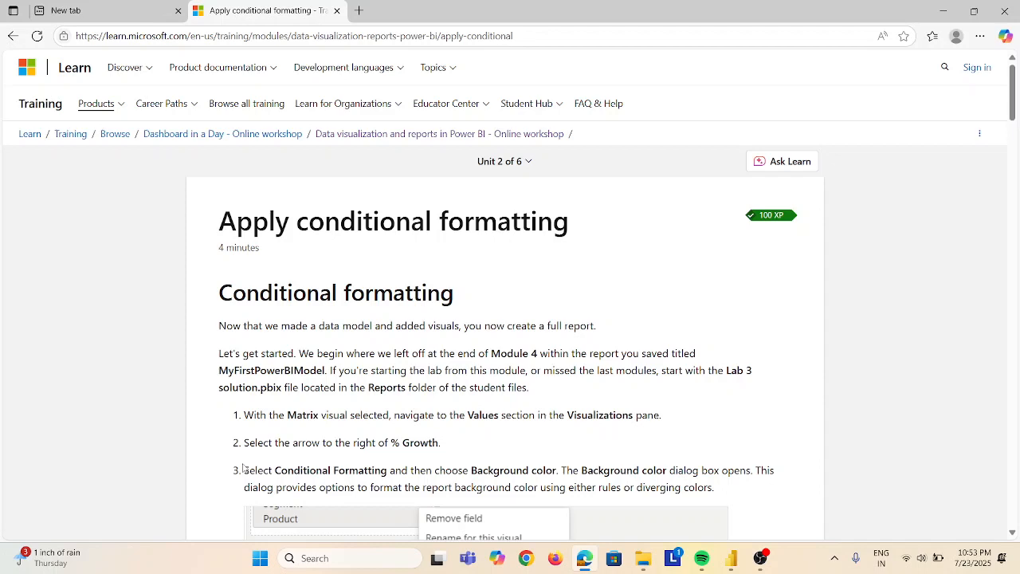
scroll(243, 469, "down", 1)
key("alt+Tab")
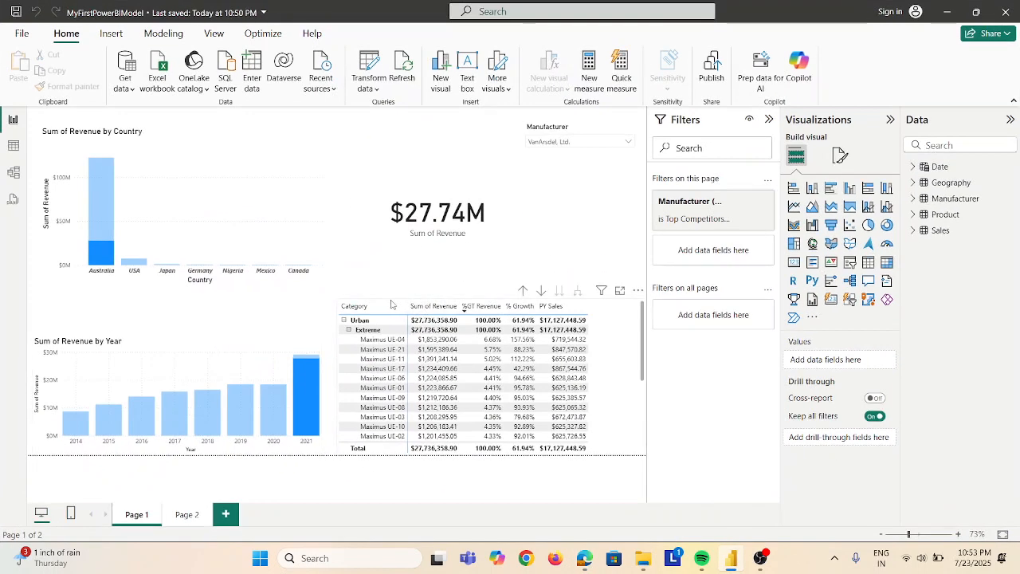
left_click(390, 303)
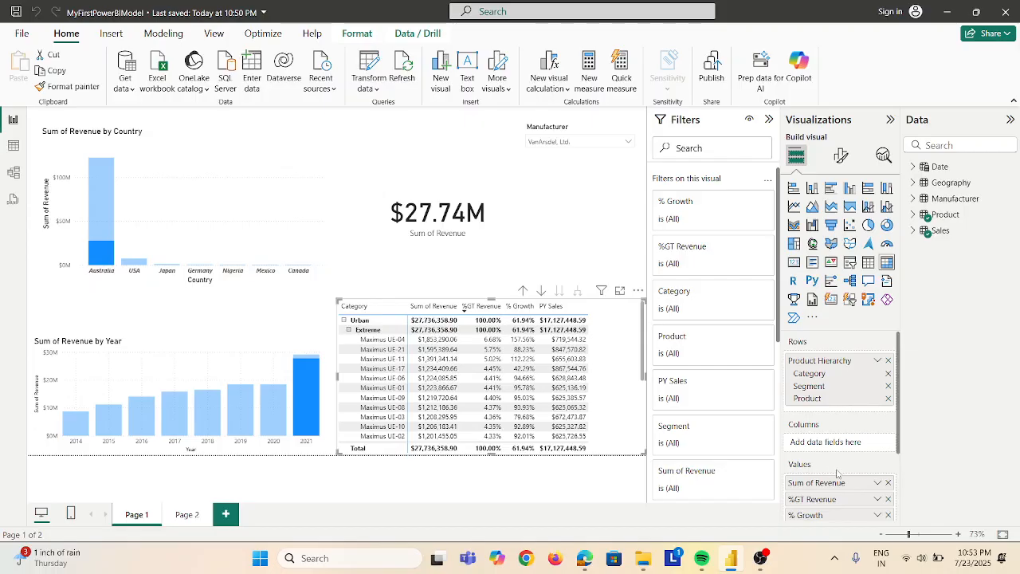
- Consult the unit's formatting instructions, and open the background color conditional formatting settings for the matrix's % Growth values in Power BI Desktop
key("alt+Tab")
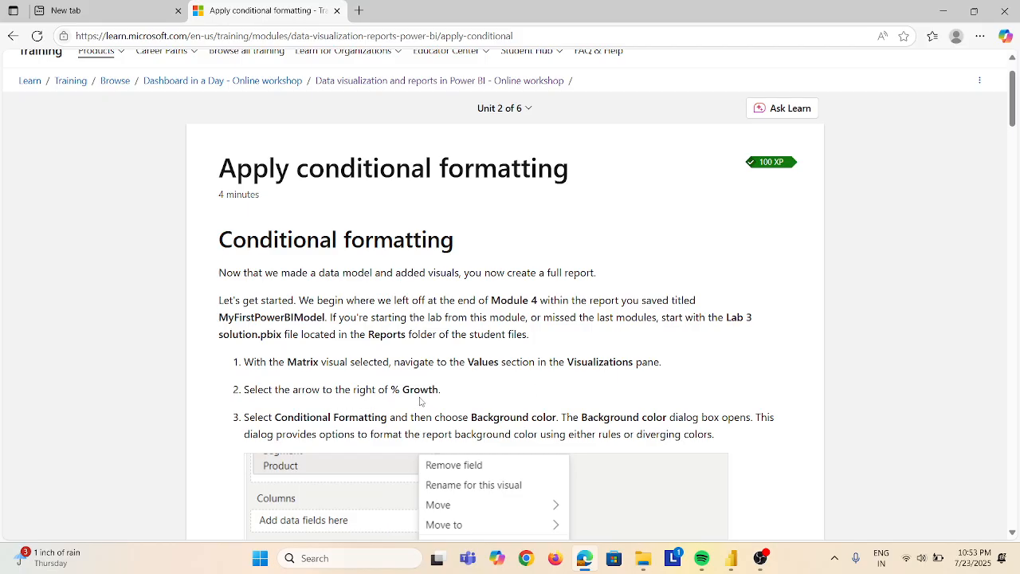
scroll(420, 401, "down", 3)
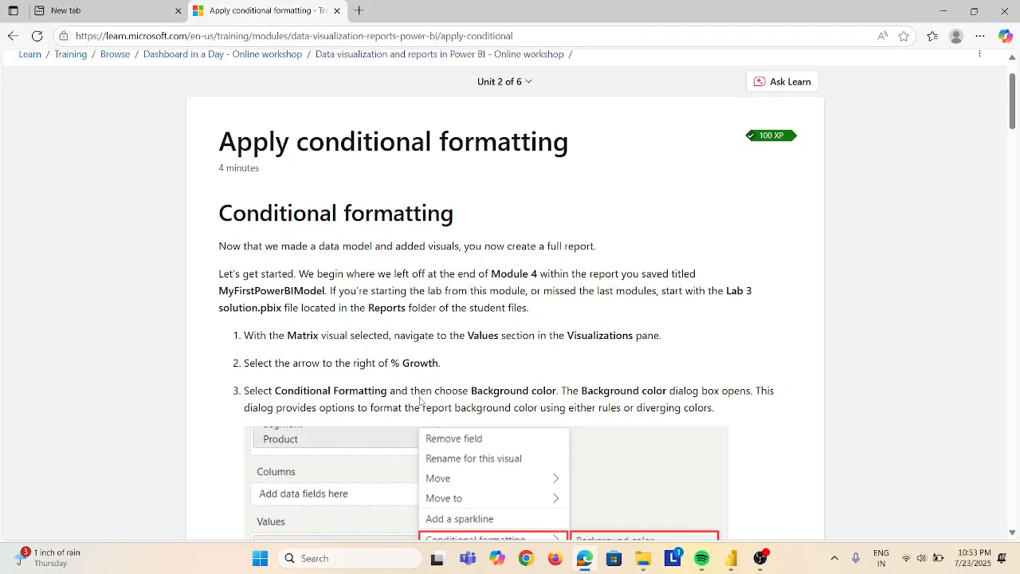
scroll(420, 401, "down", 1)
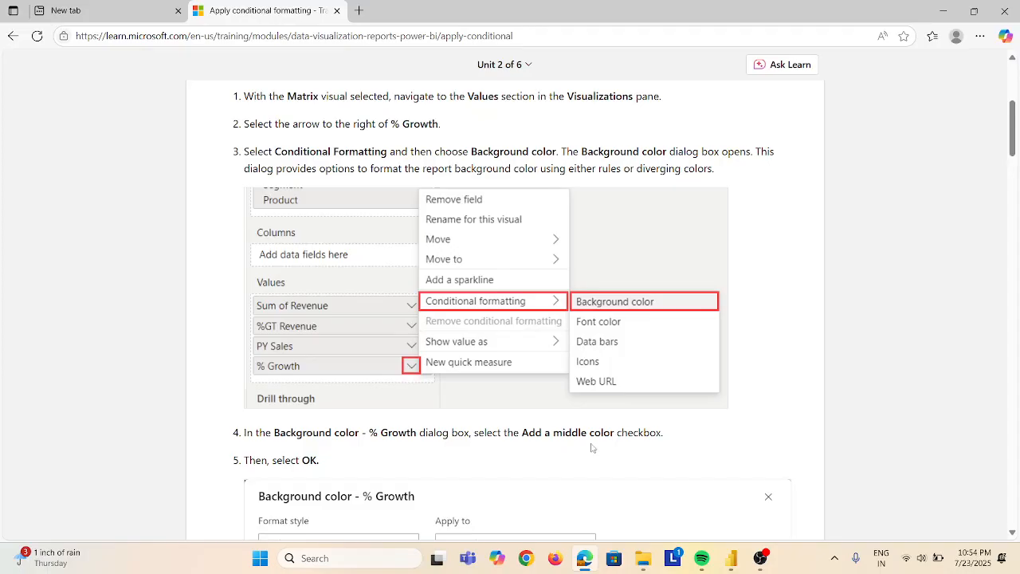
scroll(591, 448, "down", 1)
key("alt+Tab")
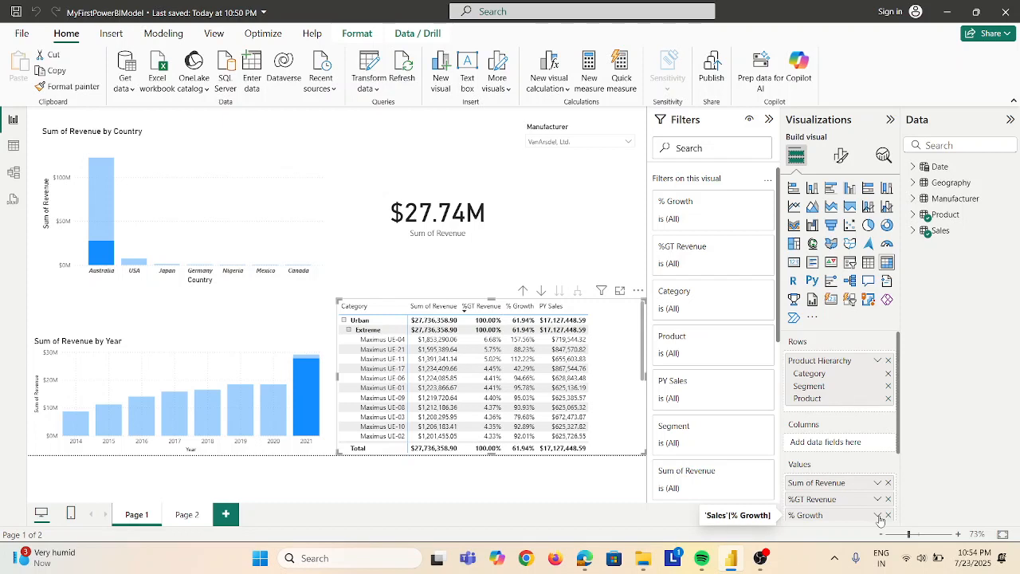
left_click(879, 517)
mouse_move(938, 466)
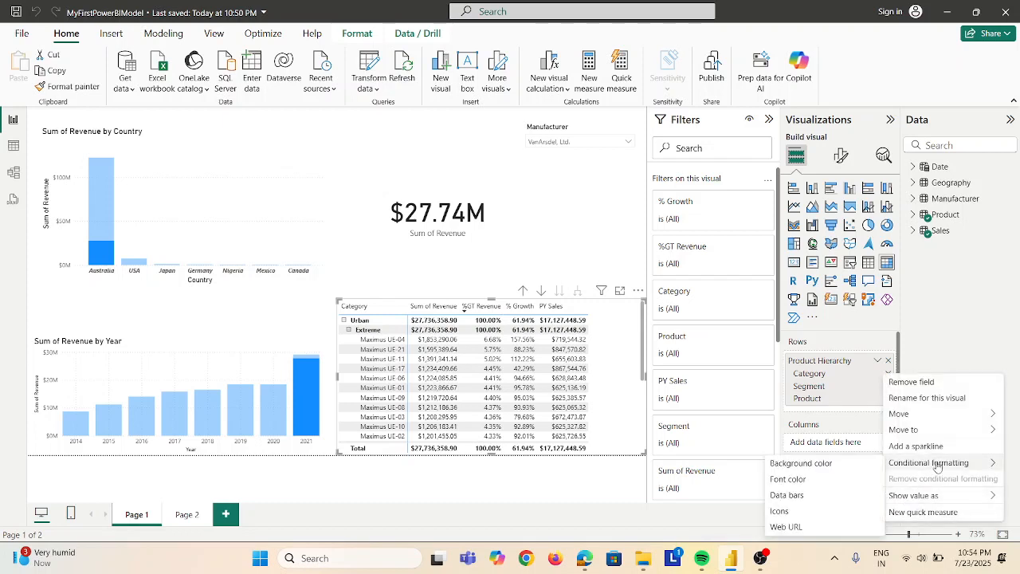
left_click(817, 466)
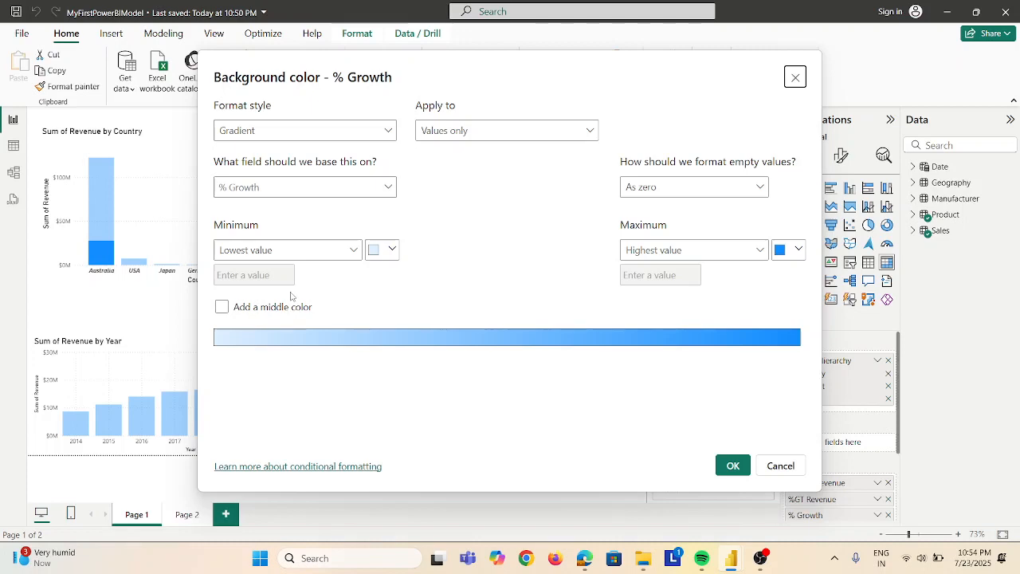
- Following the unit's example, add a middle color to the % Growth background gradient and apply the formatting
key("alt+Tab")
left_click(584, 558)
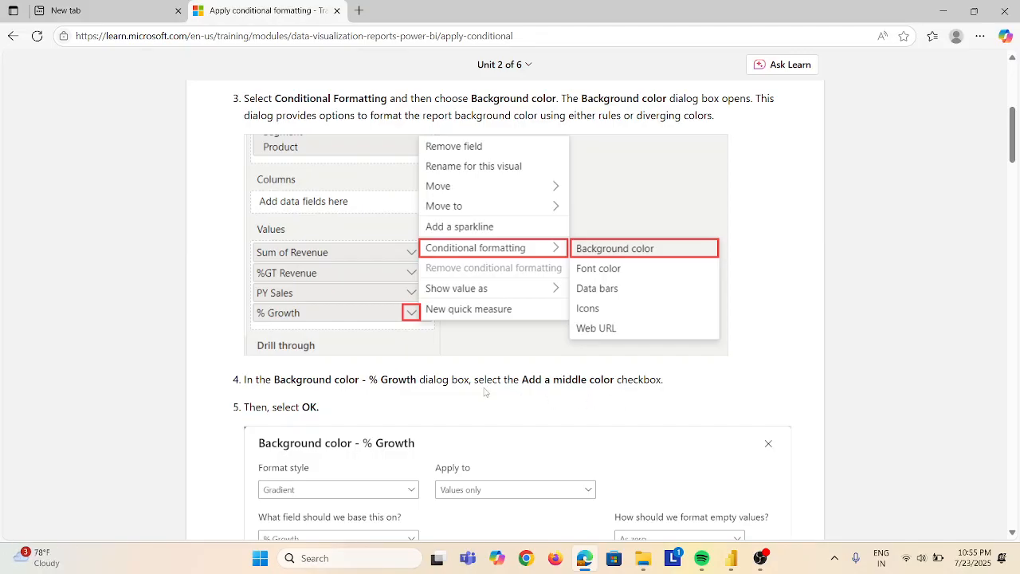
scroll(484, 390, "down", 3)
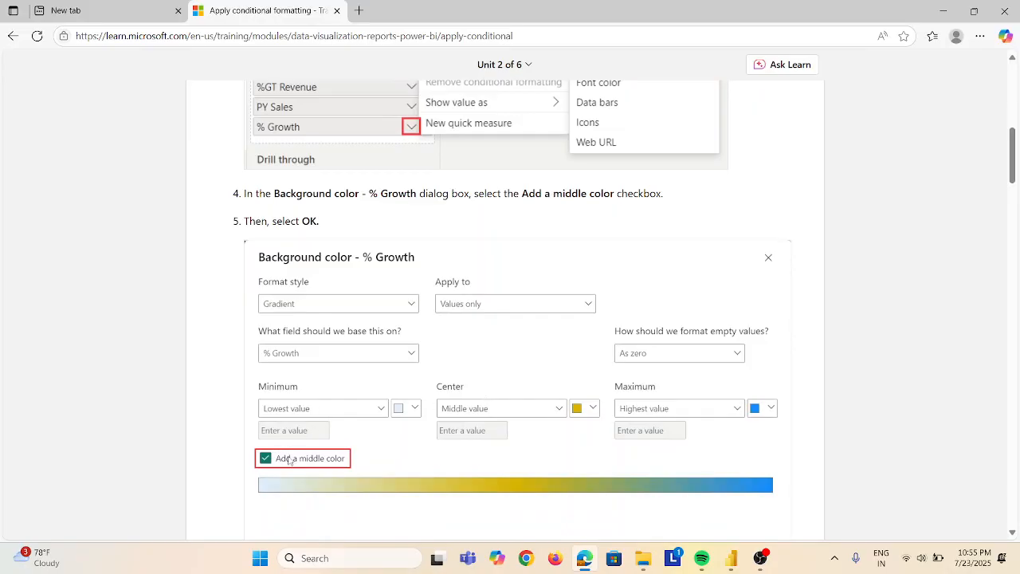
scroll(289, 460, "down", 3)
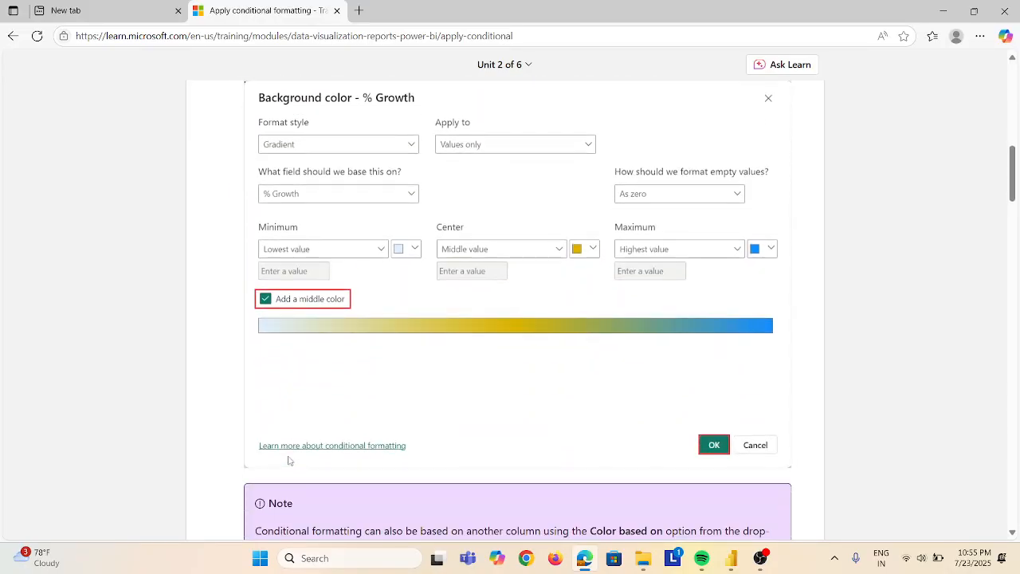
key("alt+Tab")
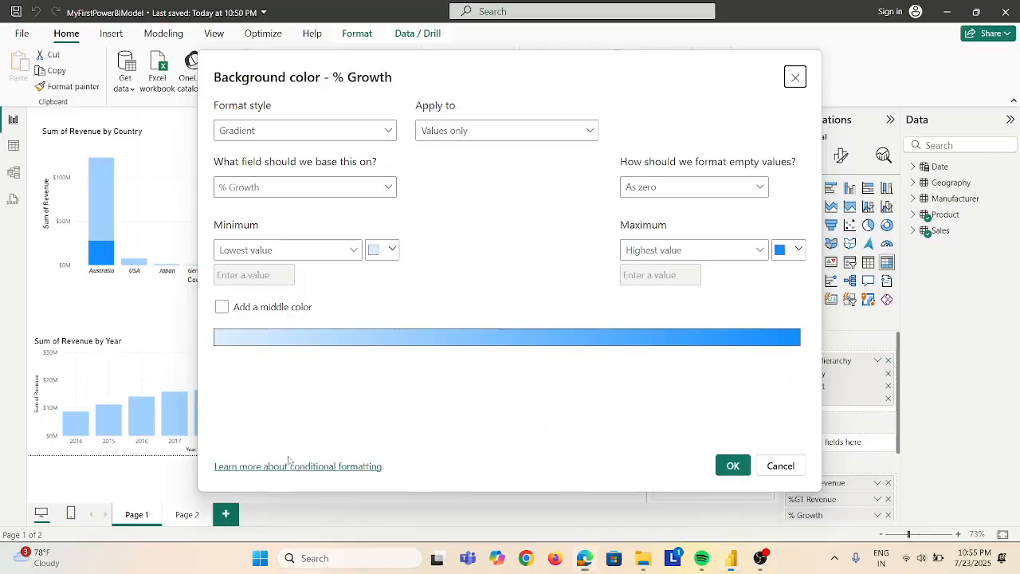
left_click(221, 311)
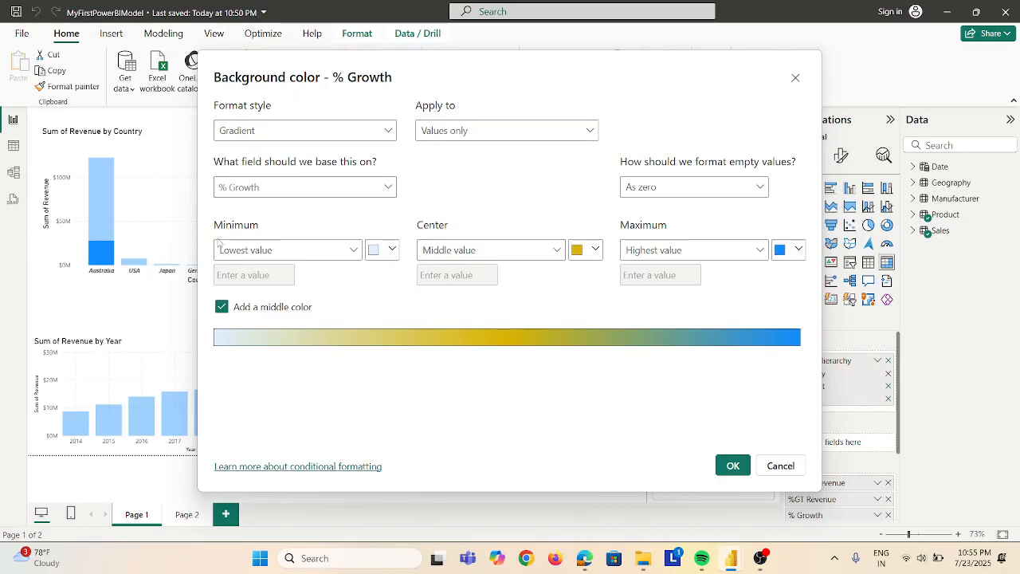
left_click(794, 253)
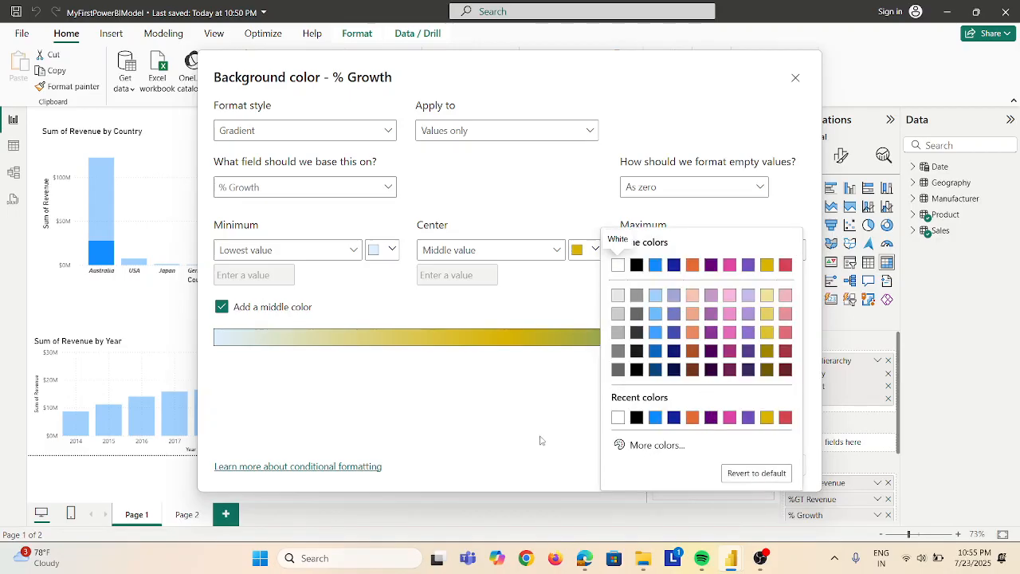
left_click(515, 419)
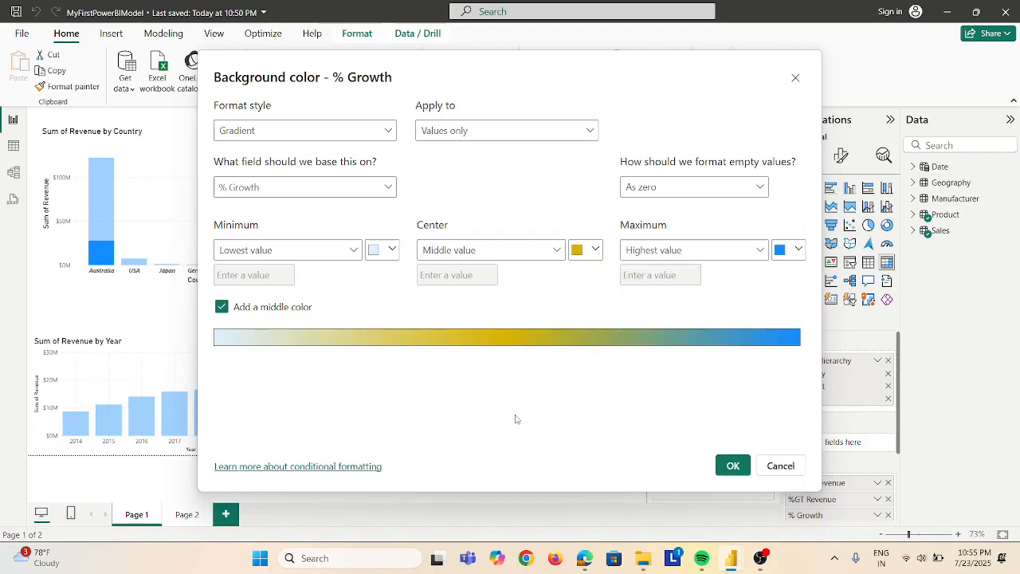
left_click(732, 466)
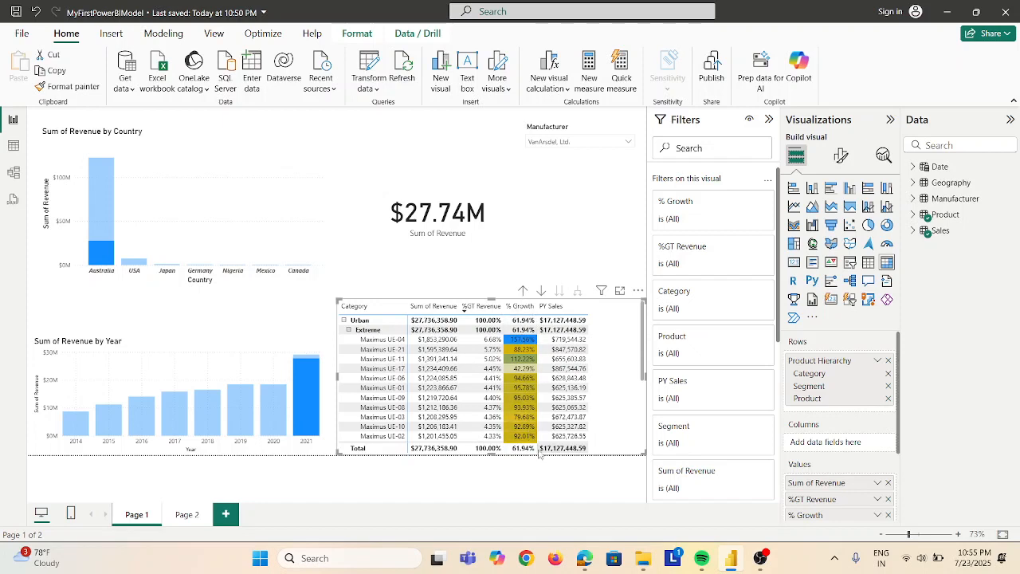
- Read the unit's conditional formatting notes in the browser and compare its reference screenshot with the report in Power BI Desktop
key("alt+Tab")
scroll(537, 444, "down", 3)
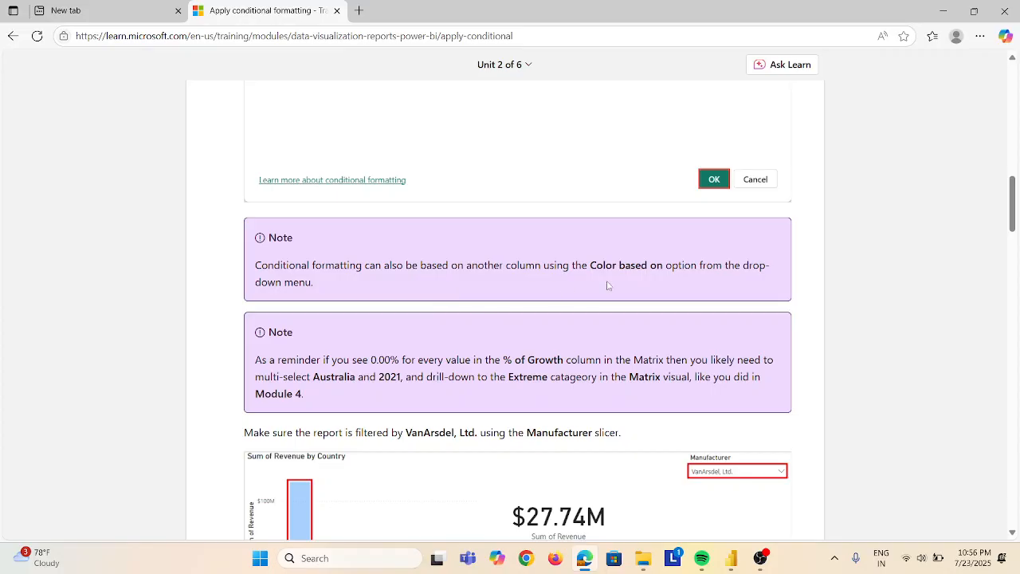
scroll(607, 285, "down", 2)
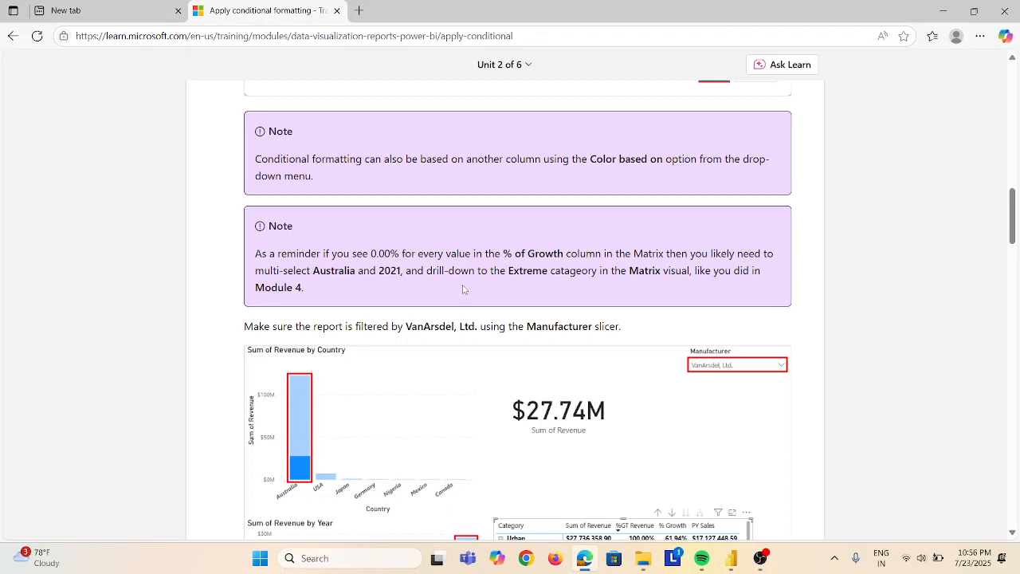
scroll(463, 289, "down", 3)
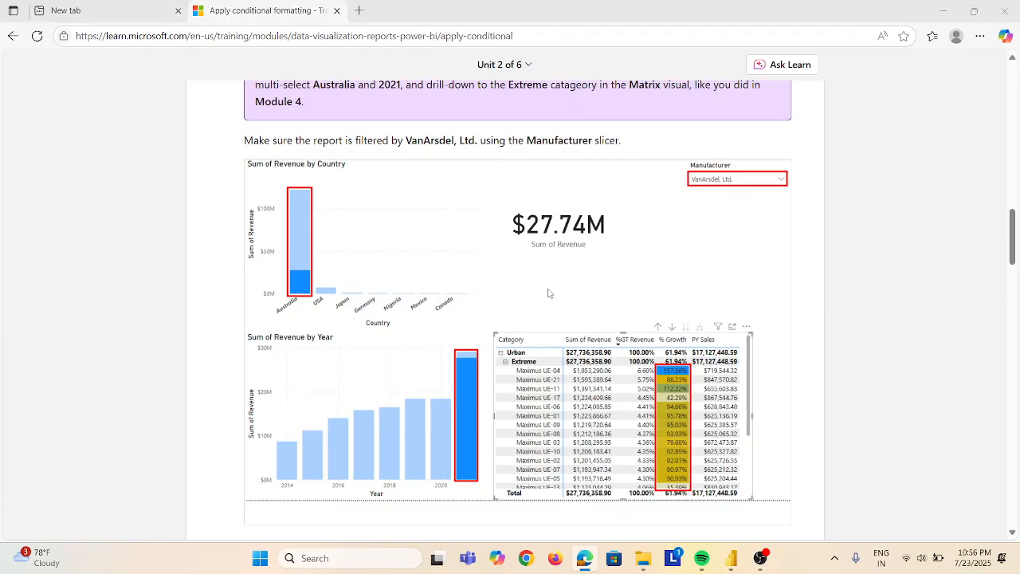
key("alt+Tab")
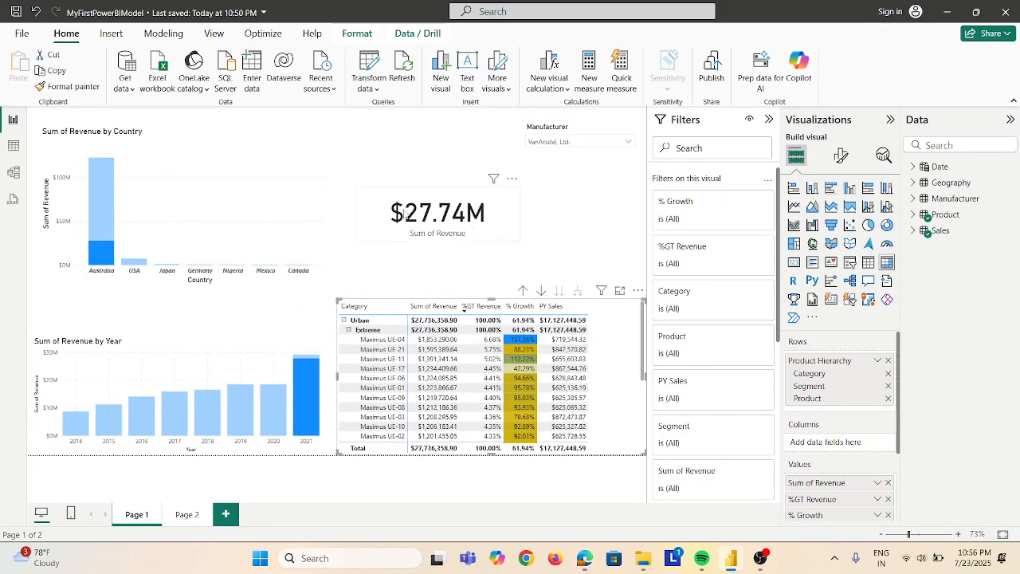
key("alt+Tab")
key("alt+Tab")
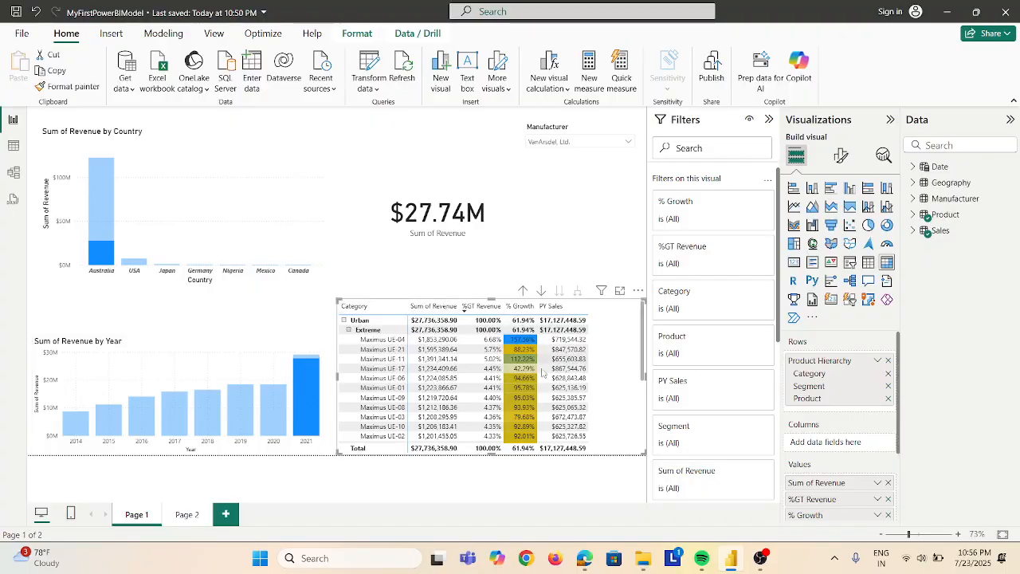
key("alt+Tab")
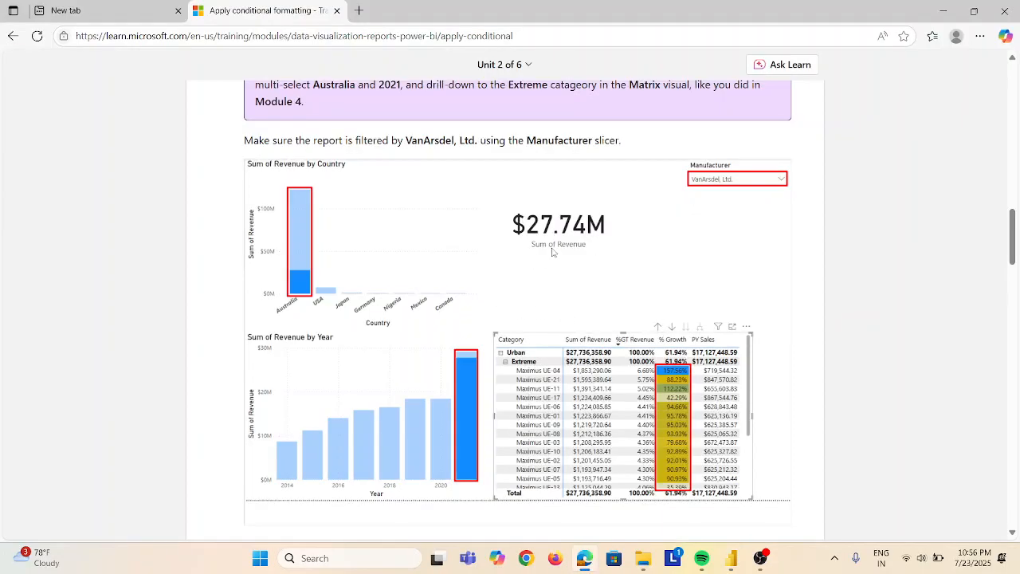
- Read the next instruction and turn on drill down mode for the Sum of Revenue by Country chart in Power BI Desktop
scroll(552, 252, "down", 5)
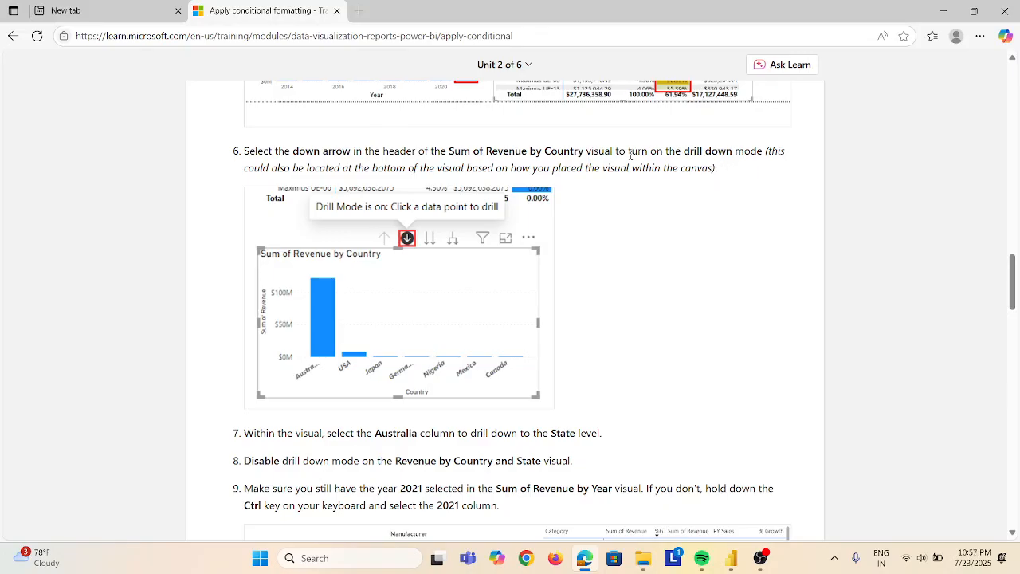
key("alt+Tab")
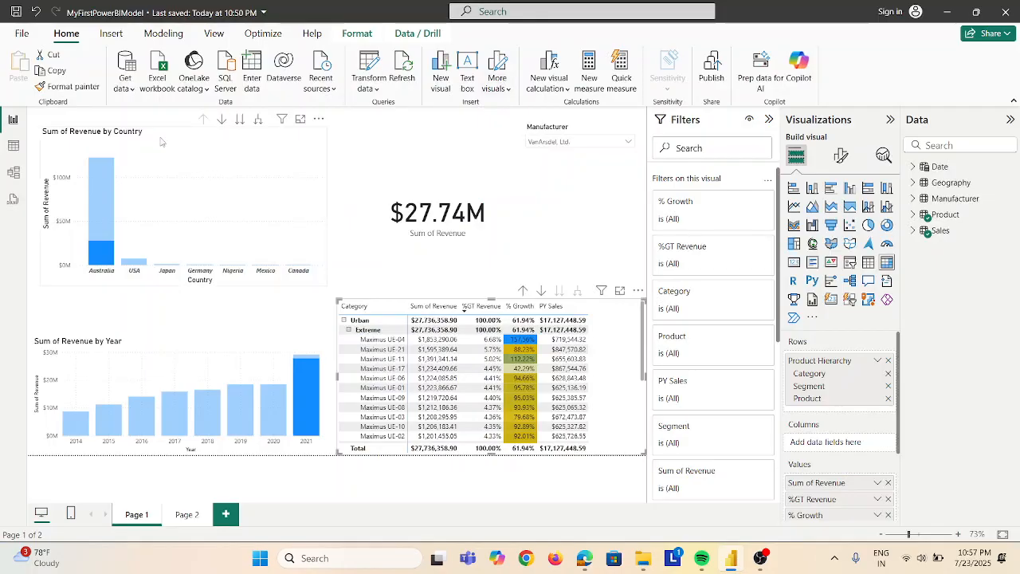
left_click(160, 141)
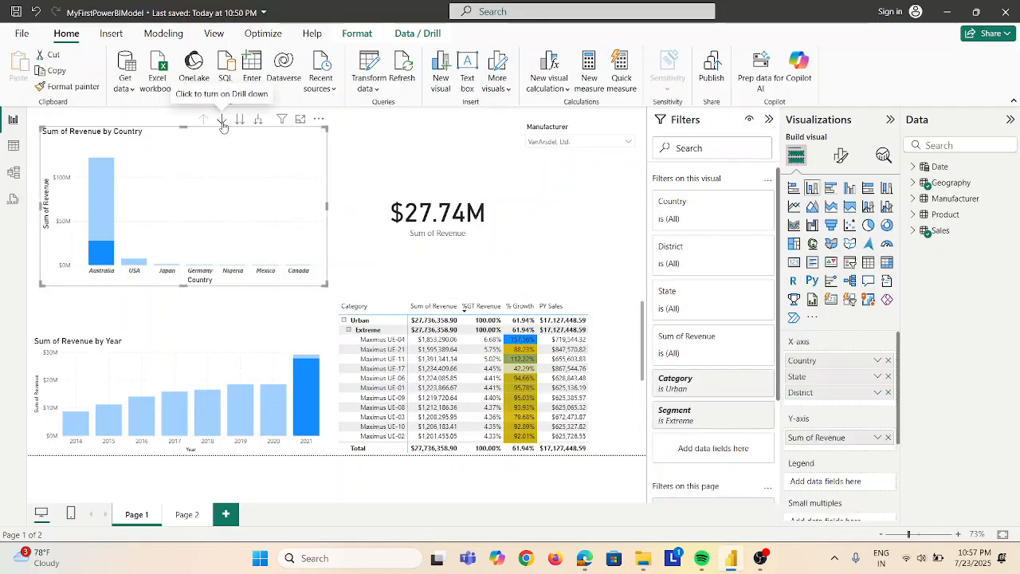
left_click(223, 119)
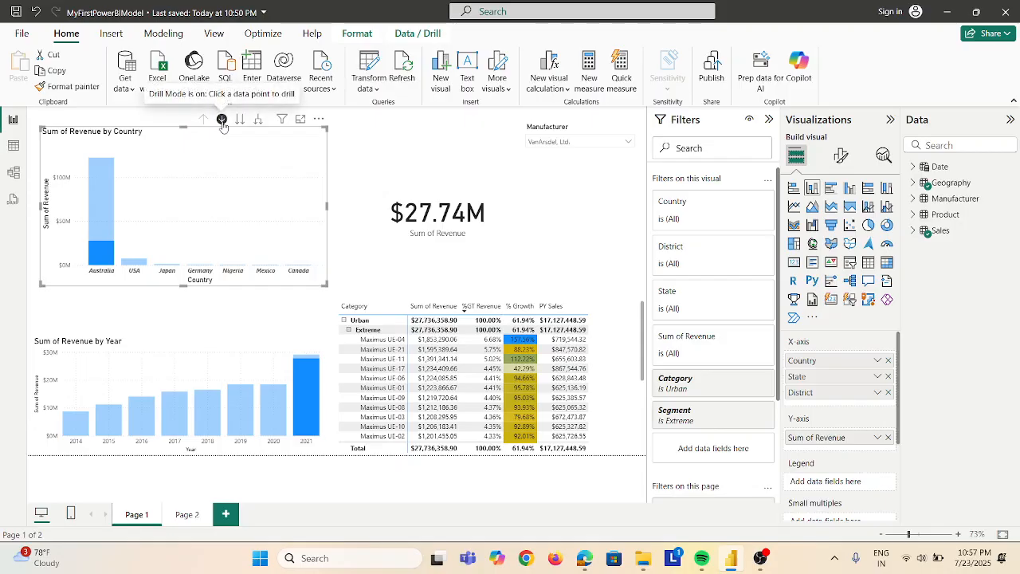
- Read the next instruction in the browser and drill down into Australia in Power BI Desktop's Sum of Revenue by Country chart
key("alt+Tab")
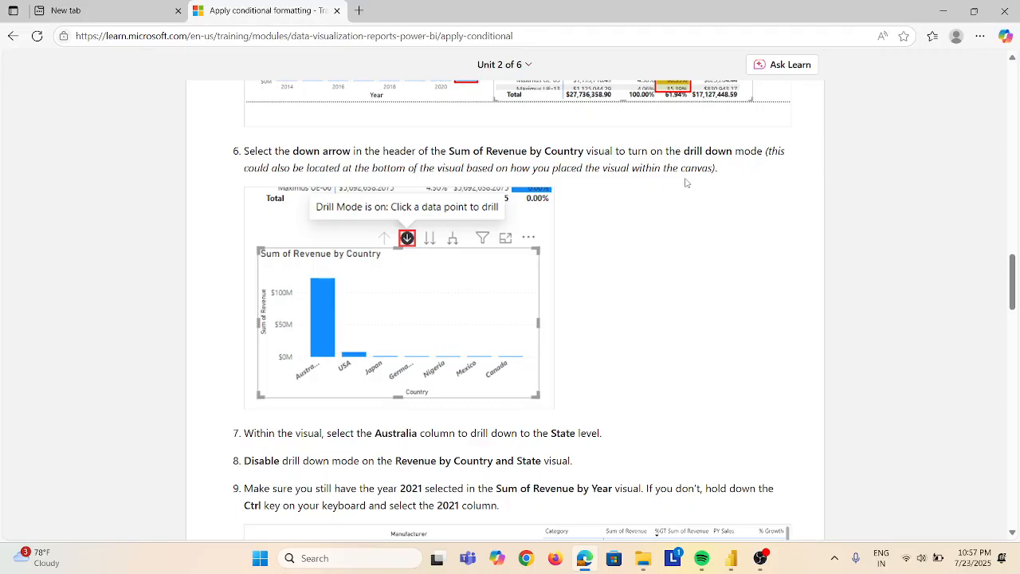
scroll(685, 183, "down", 2)
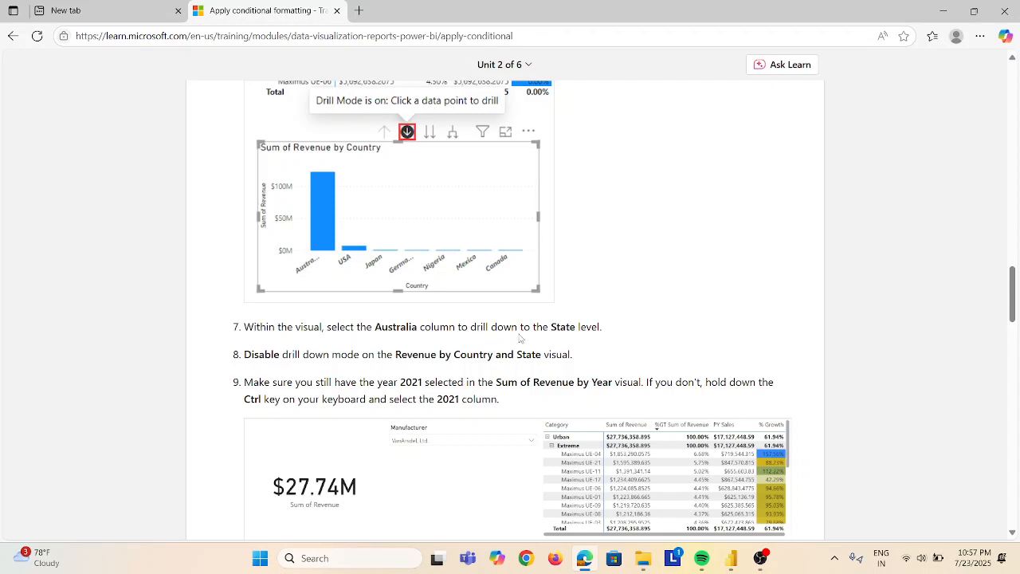
key("alt+Tab")
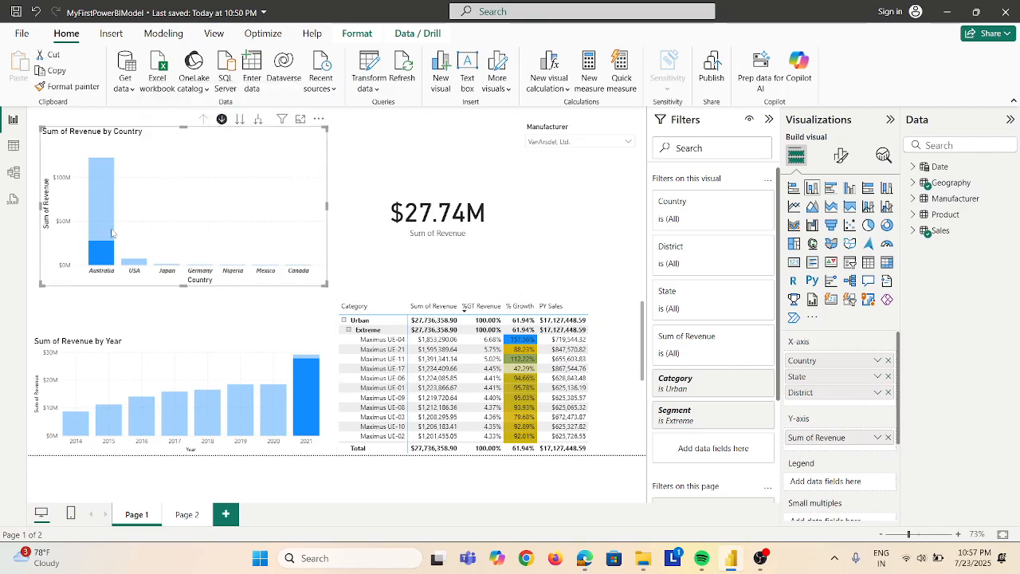
mouse_move(99, 233)
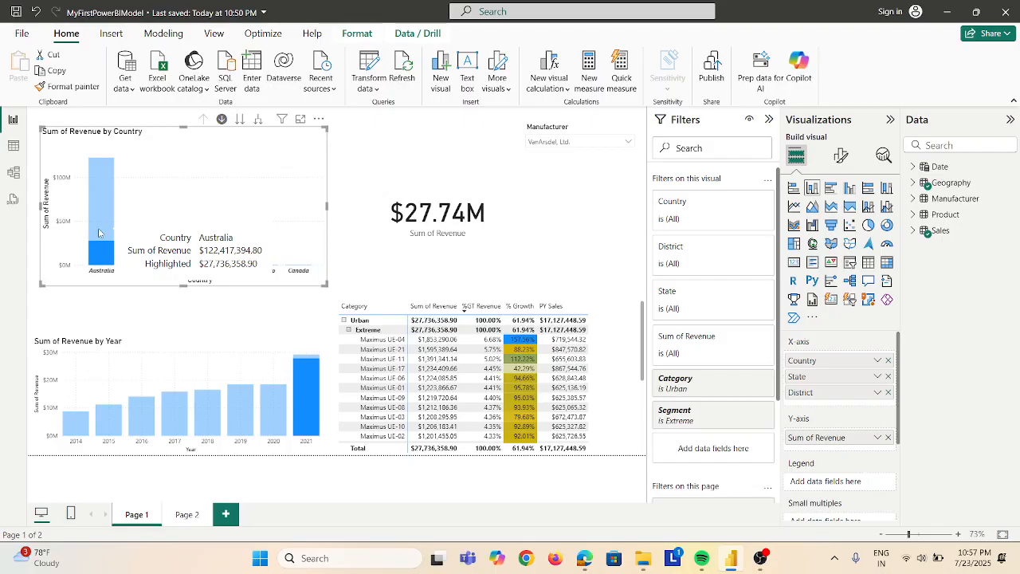
left_click(98, 233)
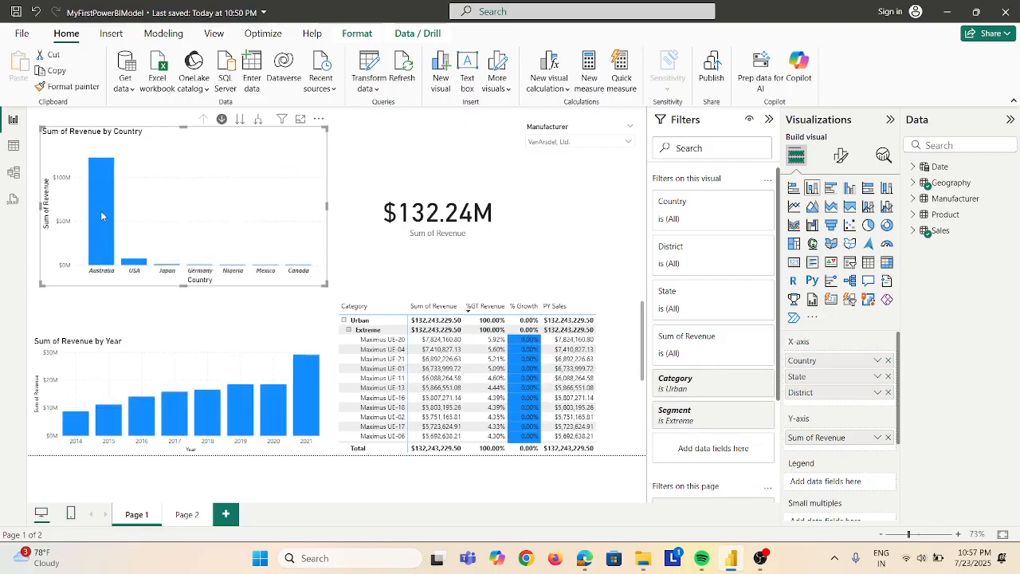
left_click(101, 216)
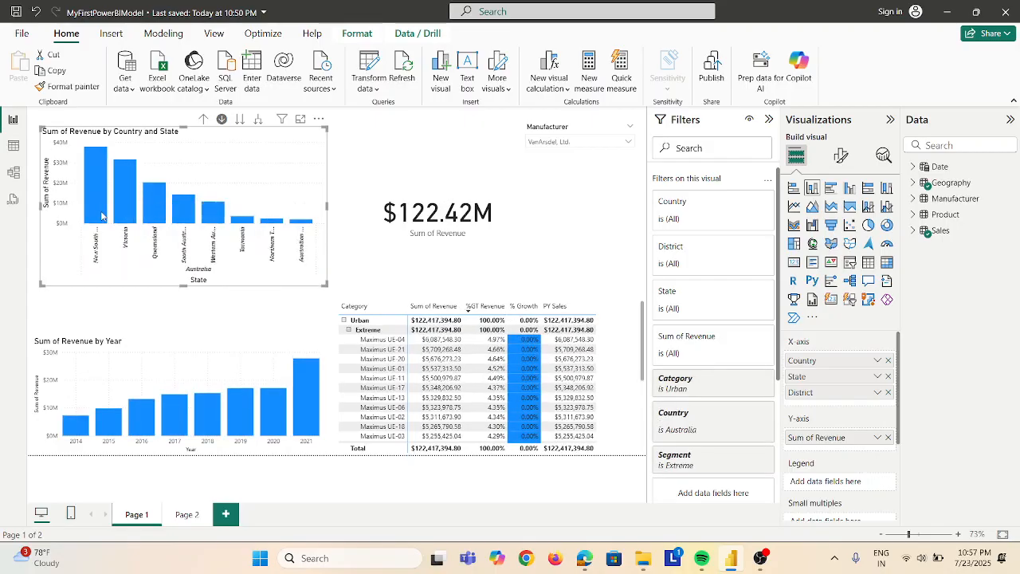
- Read the next instructions and turn off drill down mode on the Sum of Revenue by Country and State chart in Power BI Desktop
key("alt+Tab")
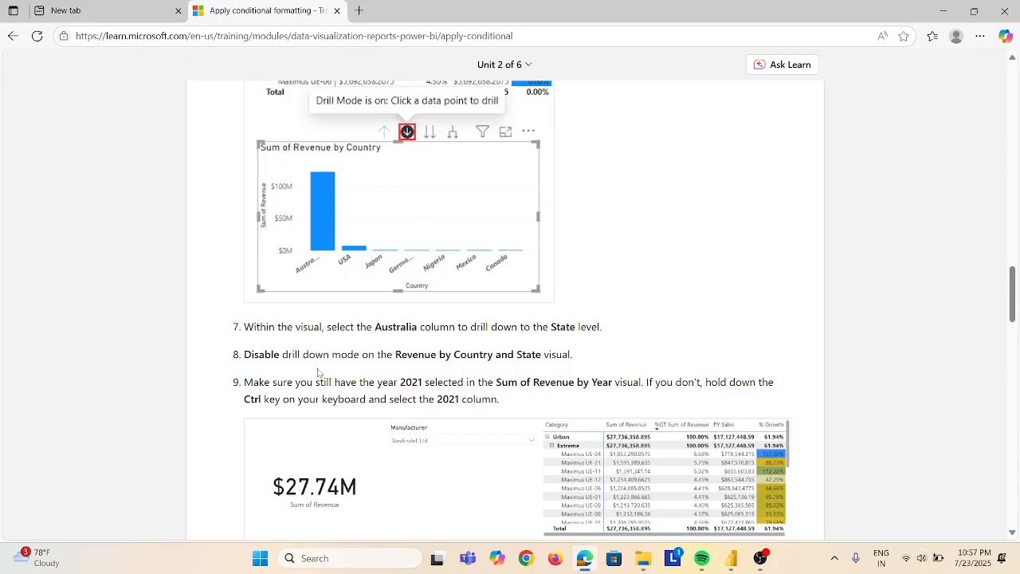
scroll(318, 372, "down", 3)
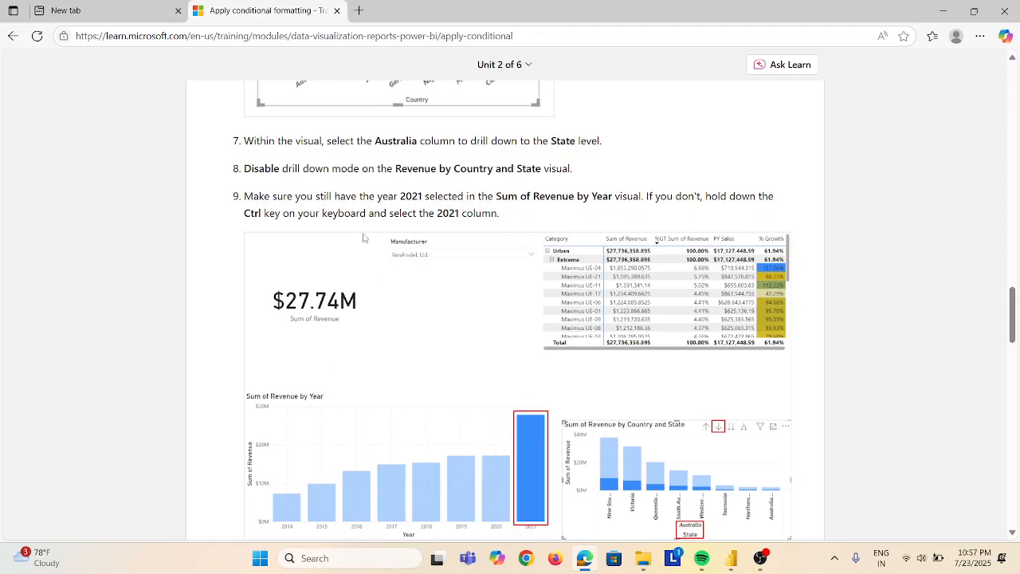
key("alt+Tab")
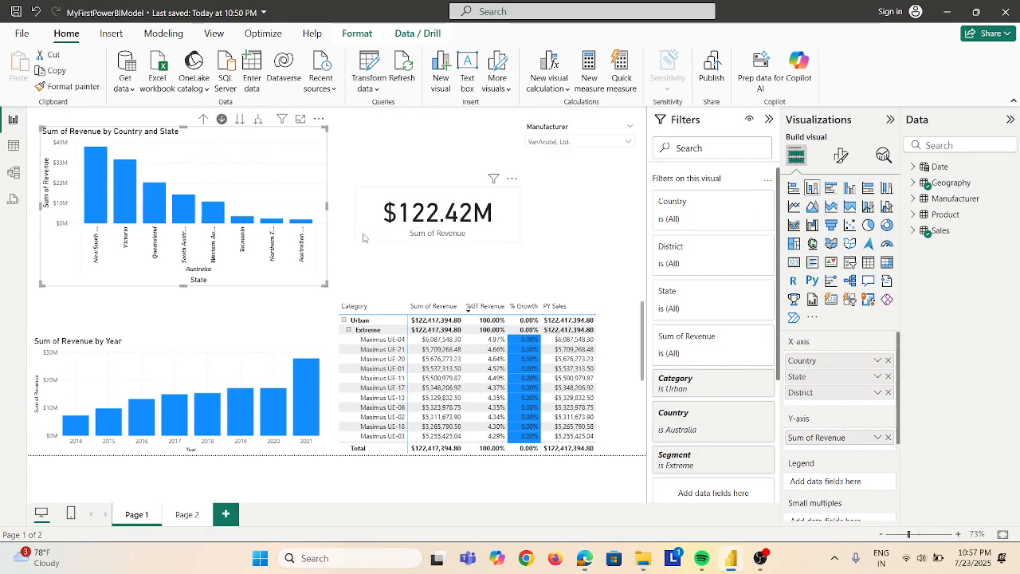
left_click(224, 120)
- Check the instruction, select the 2021 column in Power BI Desktop's Sum of Revenue by Year chart, and move that chart slightly up and left
key("alt+Tab")
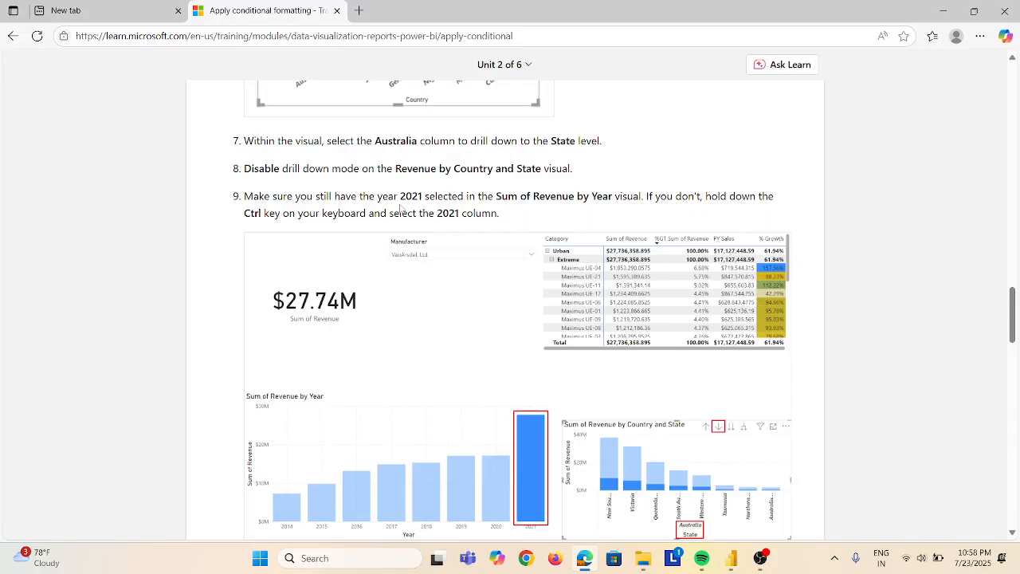
key("alt+Tab")
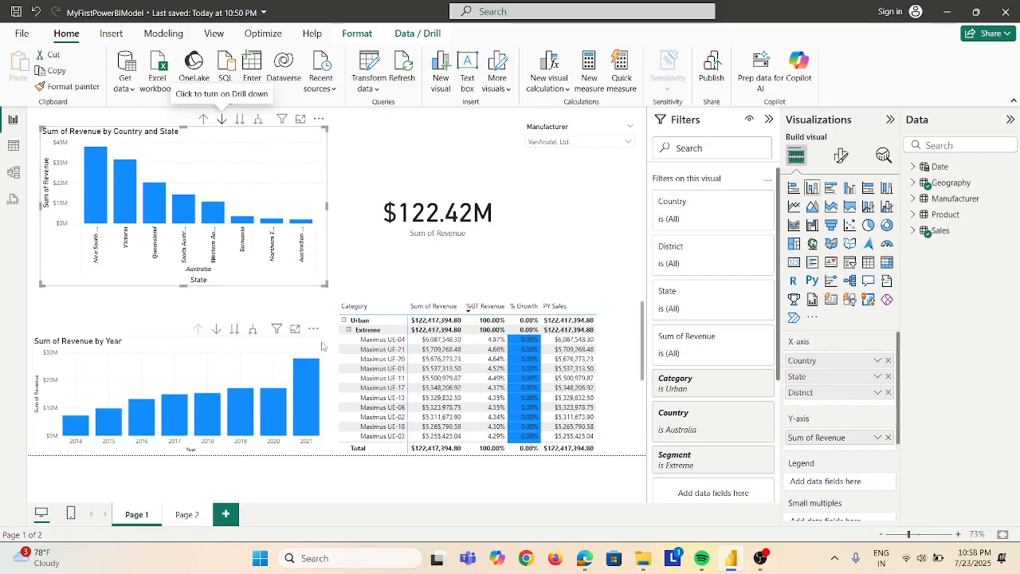
mouse_move(299, 418)
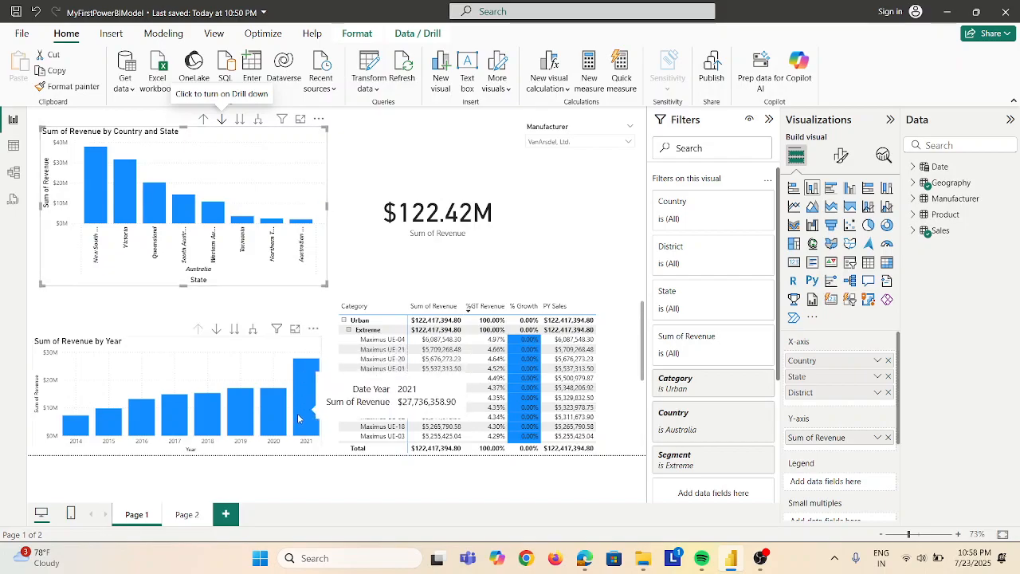
left_click(314, 410)
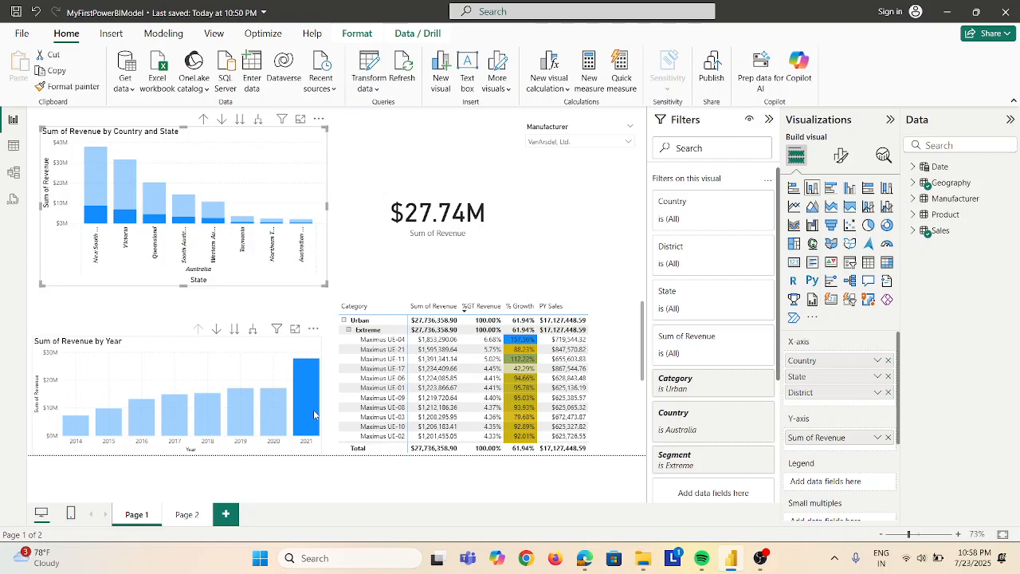
left_click_drag(314, 409, 320, 388)
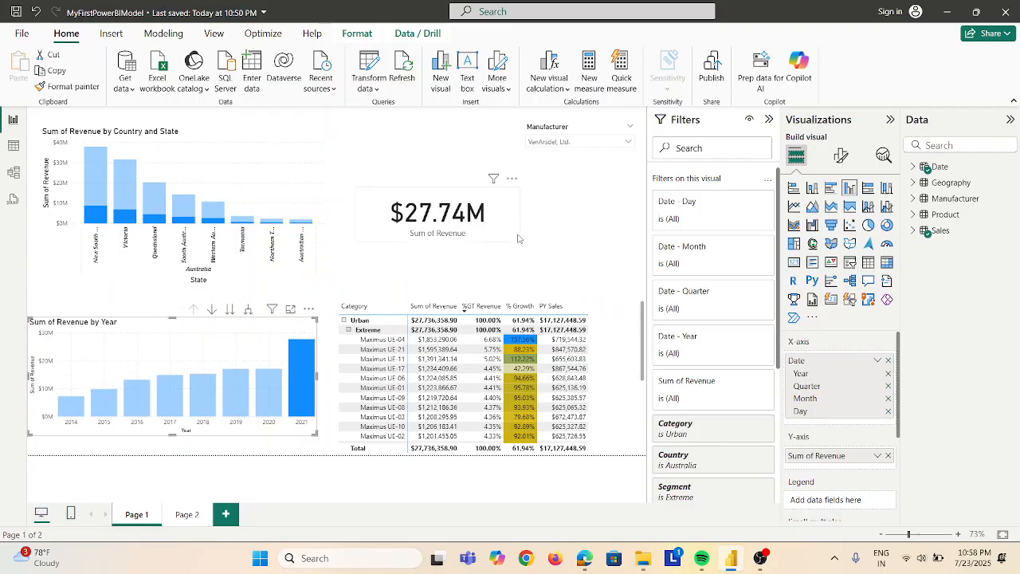
- Consult the unit's layout figure, and in Power BI Desktop move the revenue card above the year chart and the Manufacturer slicer beside the state chart
key("alt+Tab")
scroll(517, 238, "down", 3)
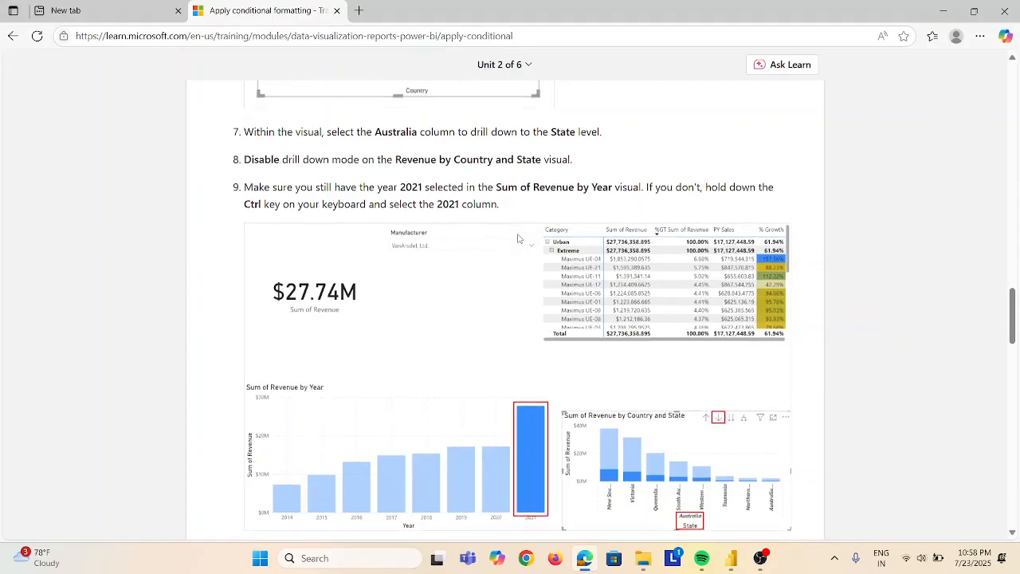
scroll(517, 238, "down", 3)
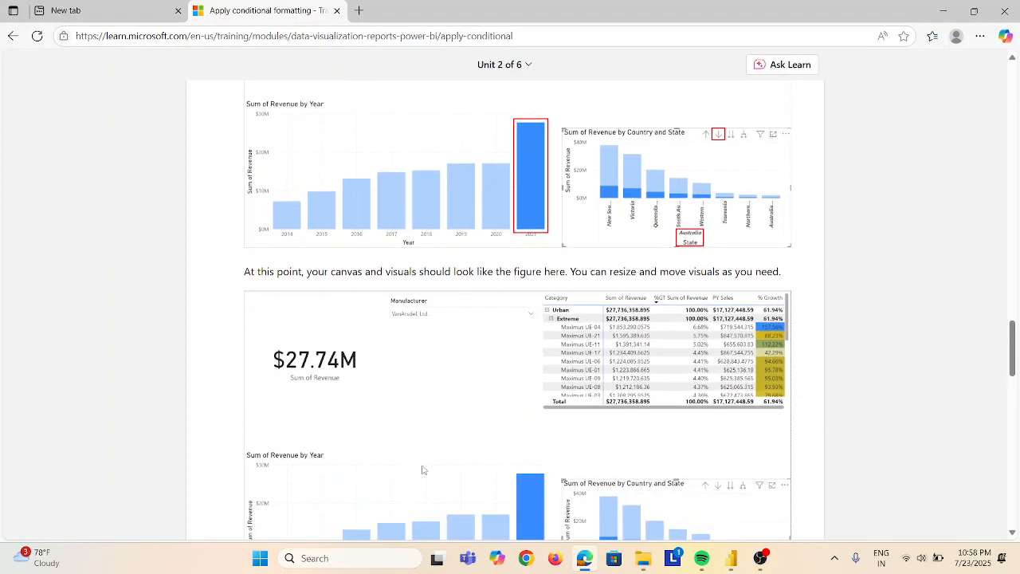
scroll(527, 334, "down", 3)
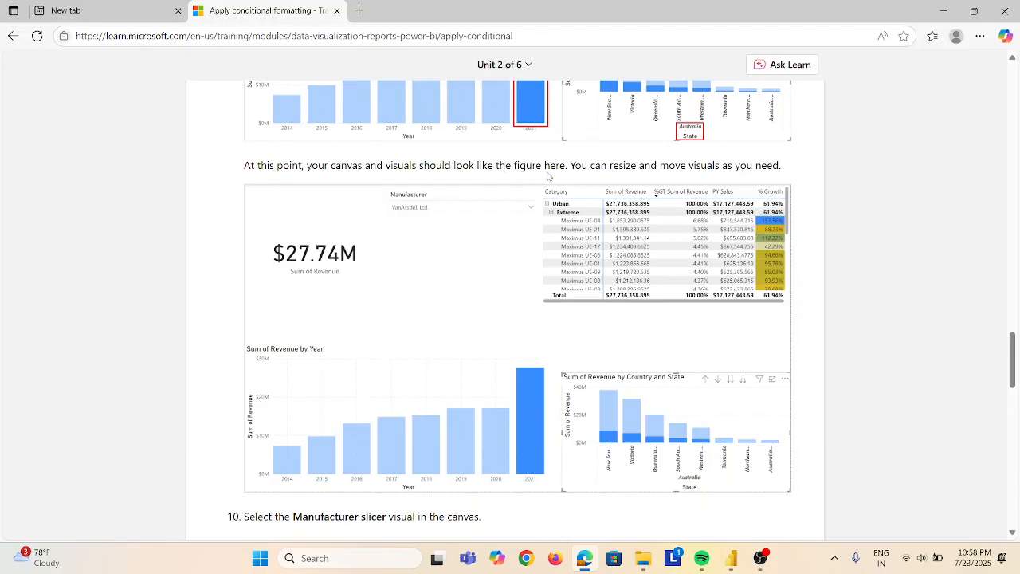
key("alt+Tab")
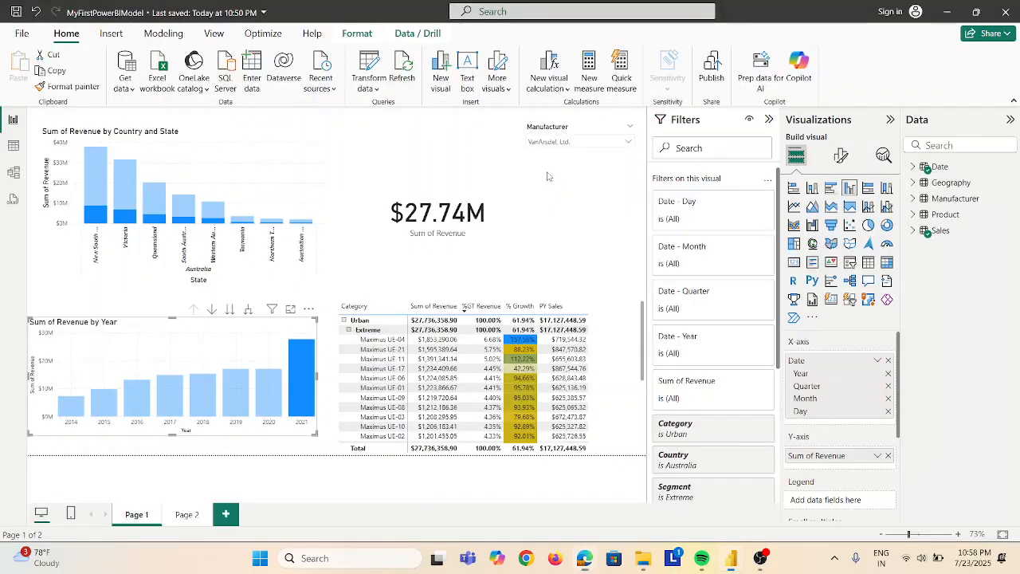
key("alt+Tab")
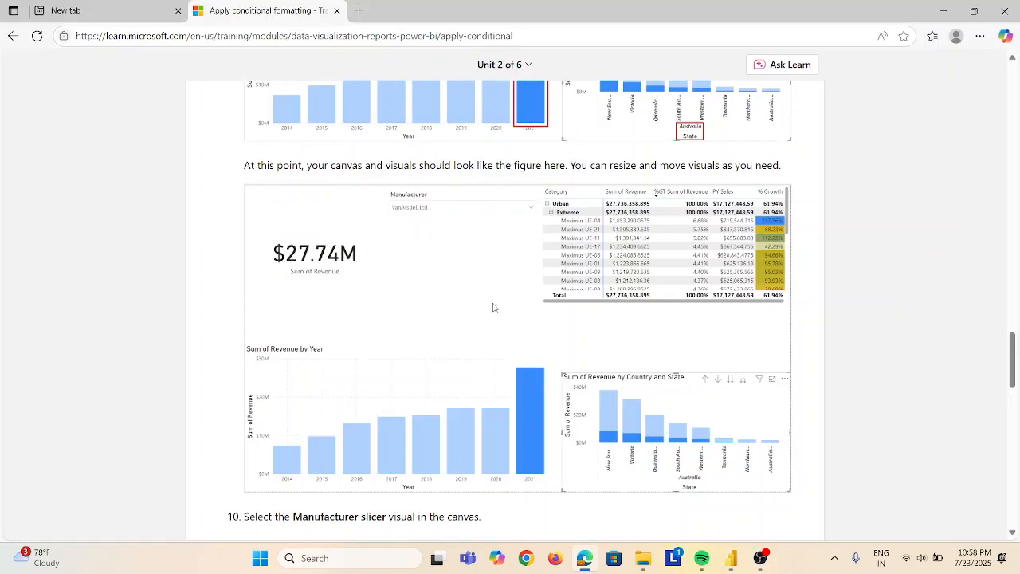
key("alt+Tab")
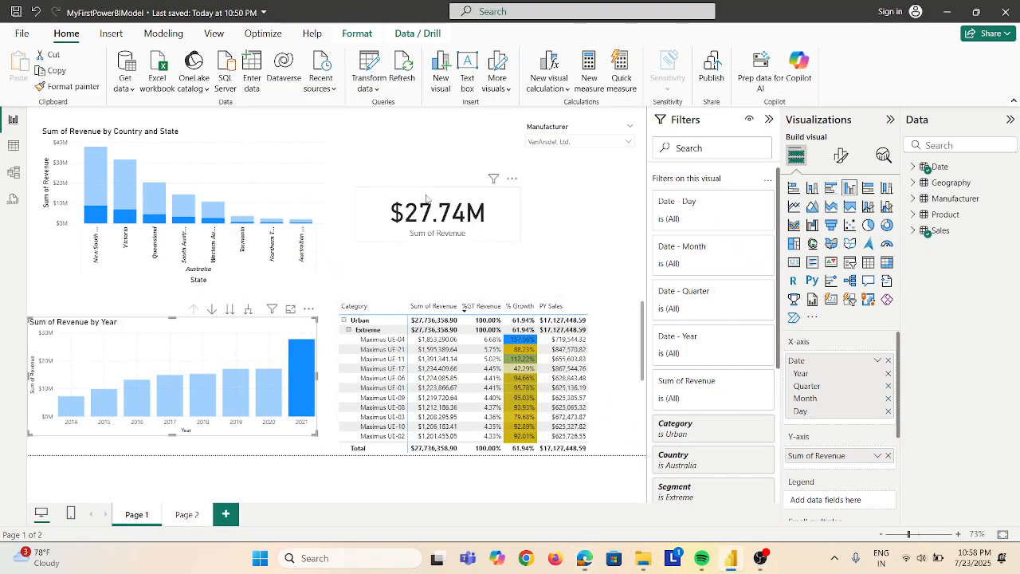
left_click_drag(427, 198, 255, 270)
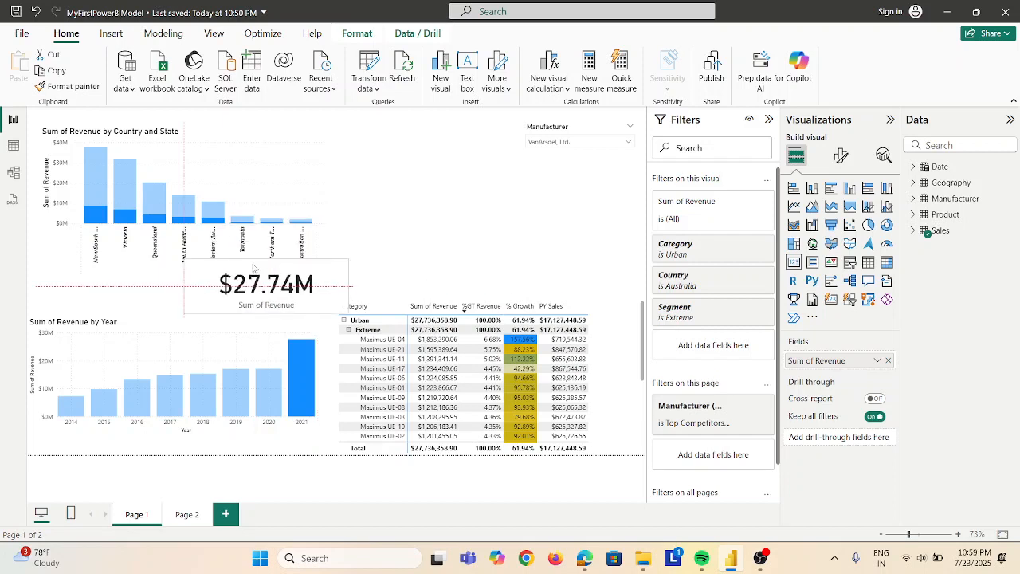
left_click(541, 118)
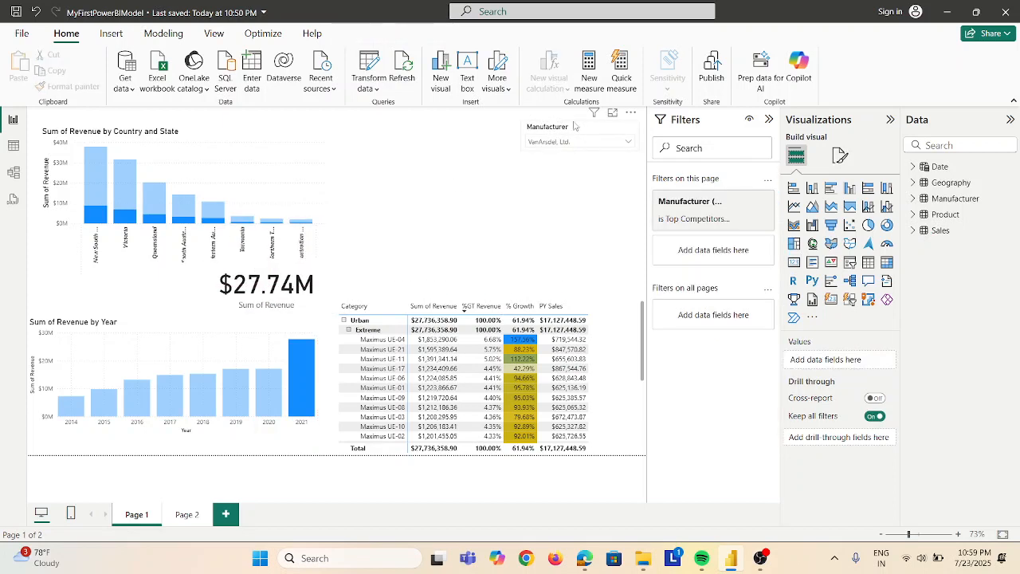
left_click_drag(576, 126, 356, 112)
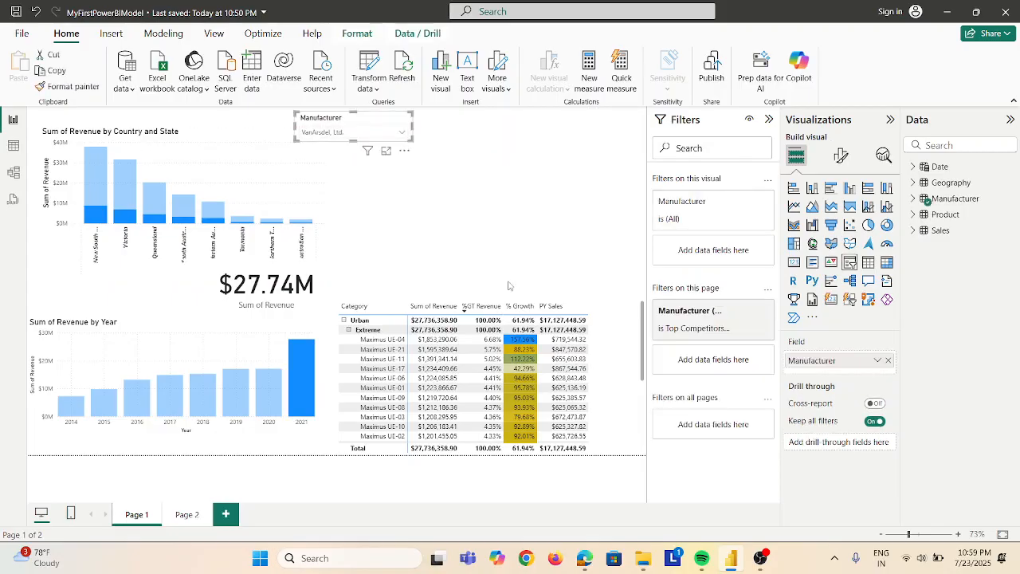
- Move the matrix to the upper-right corner of the report page and place the Sum of Revenue by Country and State chart beneath it
left_click(612, 338)
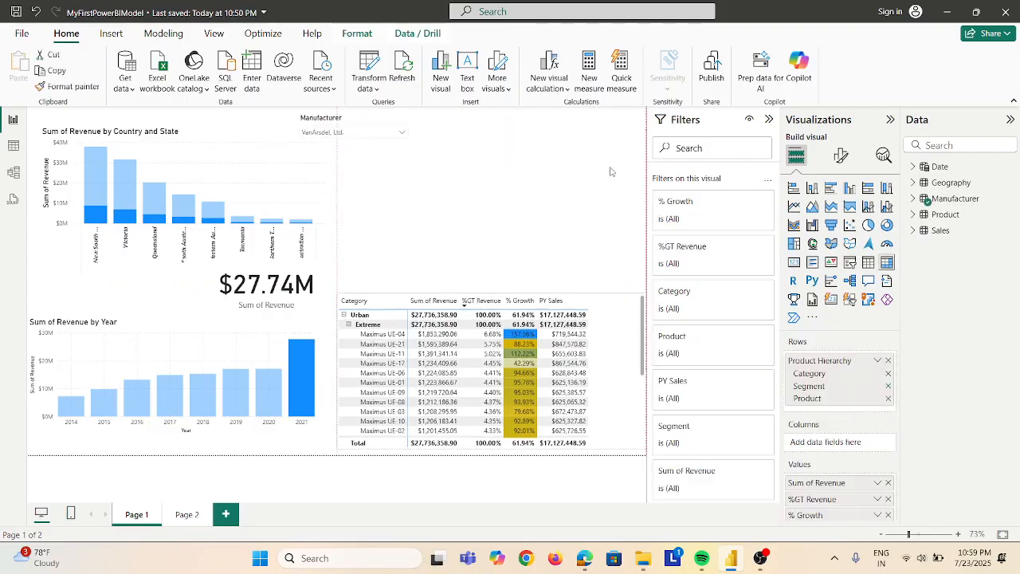
left_click_drag(612, 338, 616, 141)
key("alt+Tab")
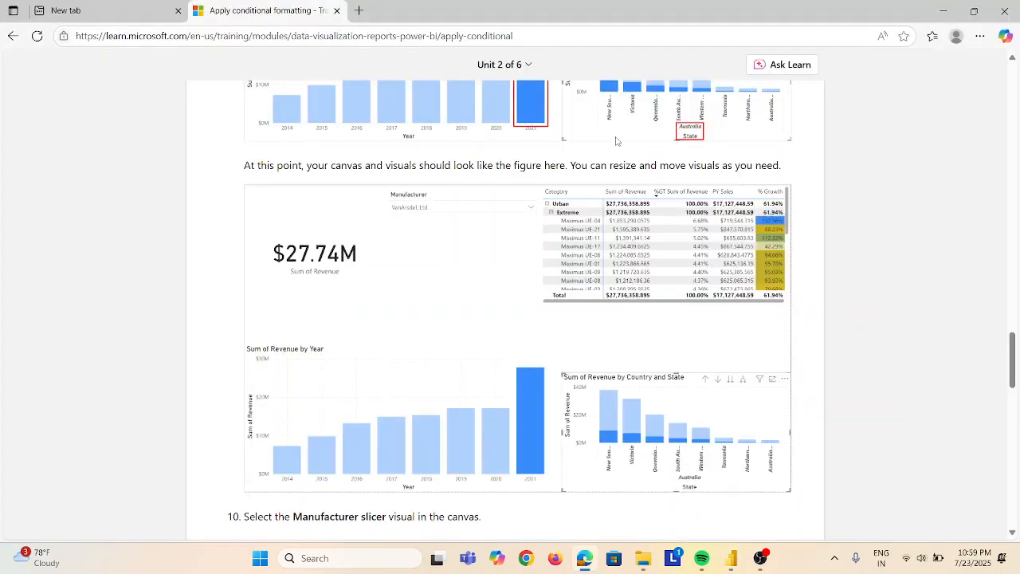
key("alt+Tab")
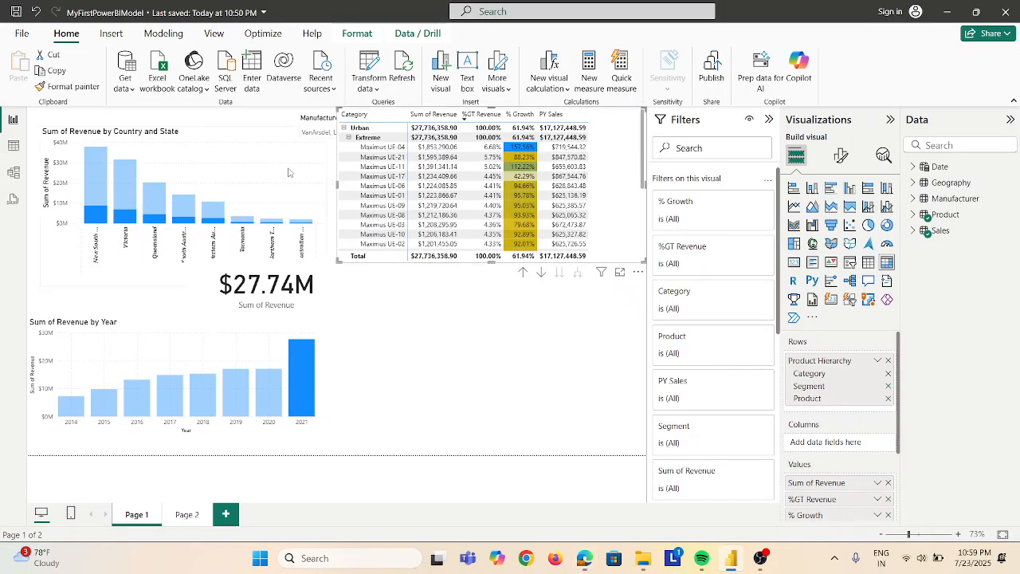
left_click_drag(230, 174, 532, 328)
- Check the reference layout and move the revenue card to the report page's left edge, above the Sum of Revenue by Year chart
key("alt+Tab")
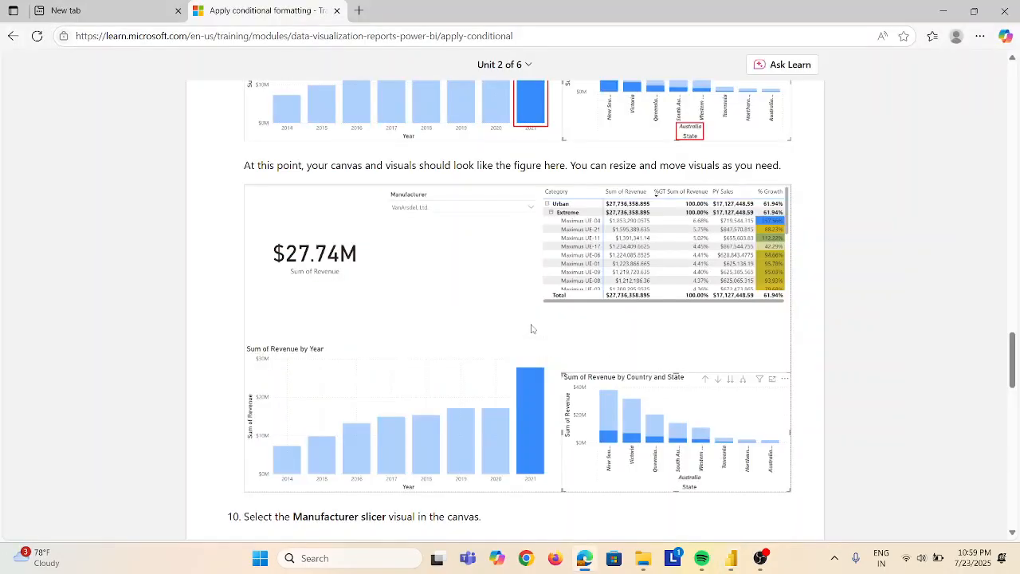
key("alt+Tab")
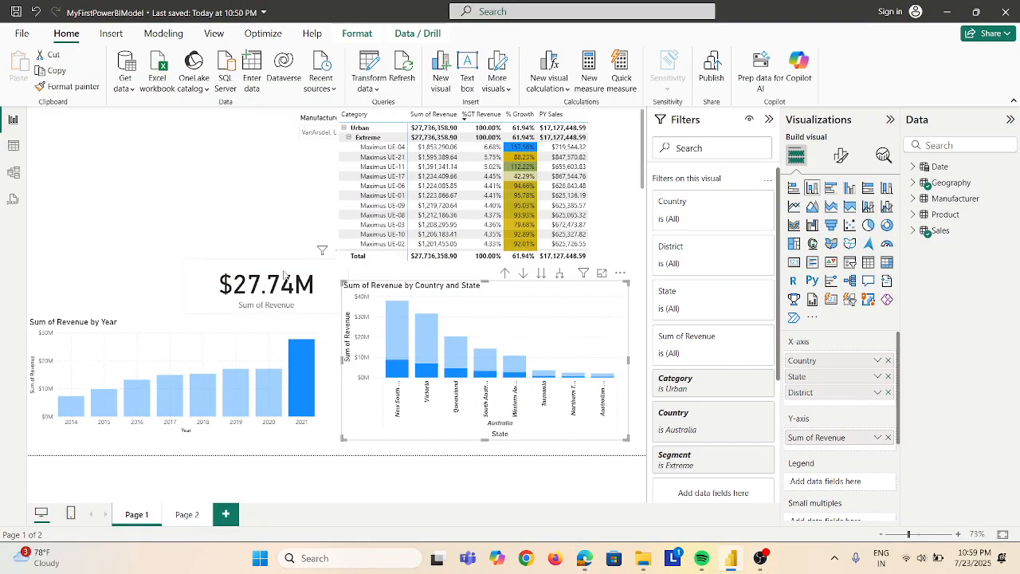
left_click_drag(283, 275, 117, 201)
- Compare the report with the reference layout and move the Manufacturer slicer into the clear space just left of the matrix
key("alt+Tab")
key("alt+Tab")
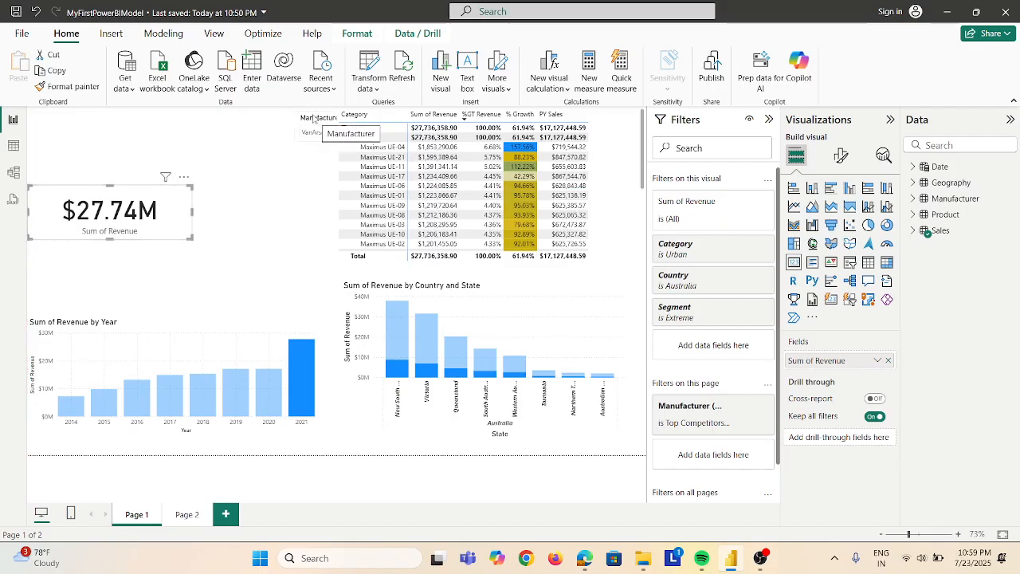
left_click_drag(315, 120, 223, 126)
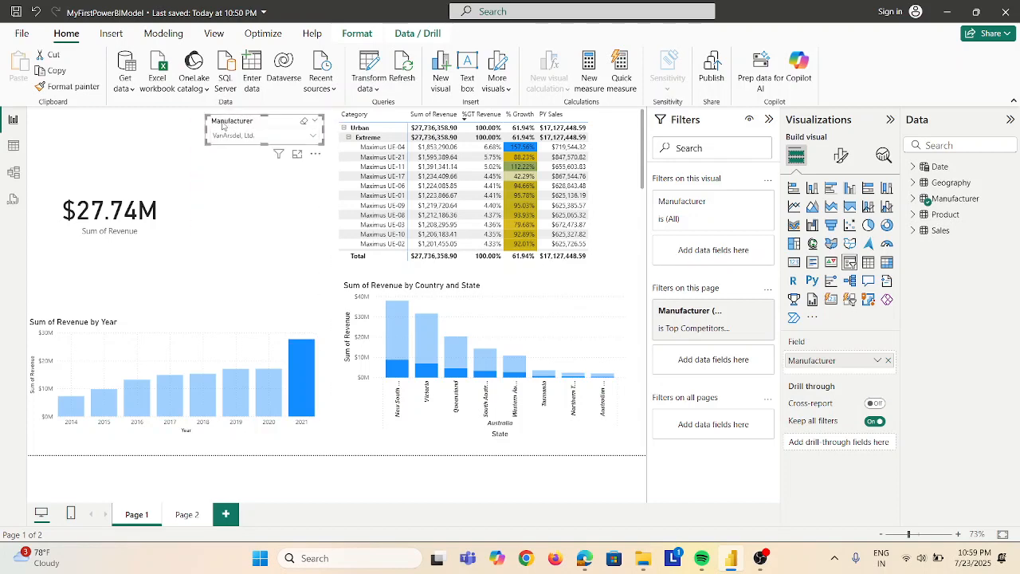
key("alt+Tab")
key("alt+Tab")
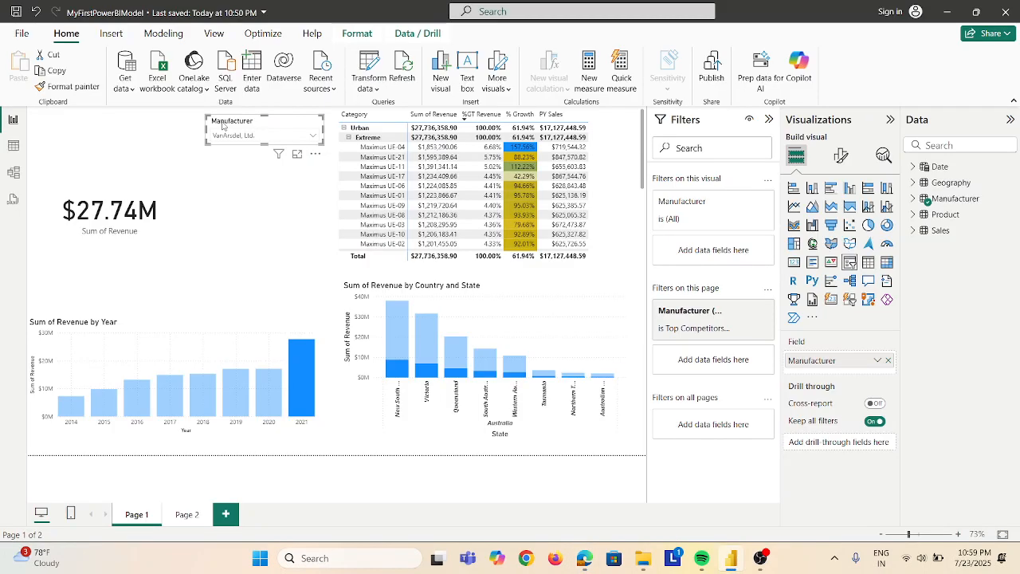
key("alt+Tab")
key("alt+Tab")
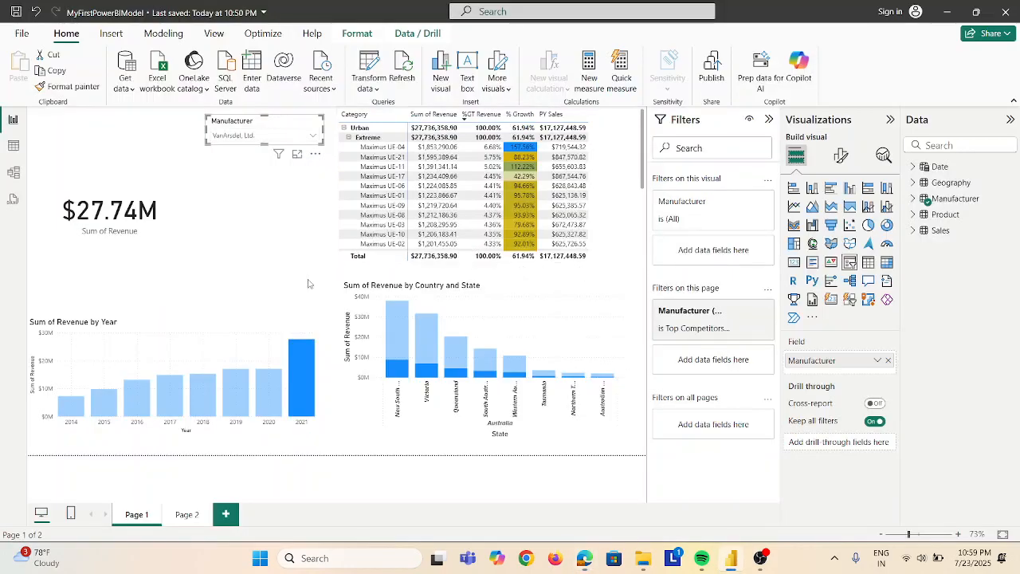
- Move the Sum of Revenue by Country and State chart into the report page's lower-right corner, and read the unit's Manufacturer slicer instructions in the browser
left_click(370, 436)
left_click_drag(370, 438, 383, 435)
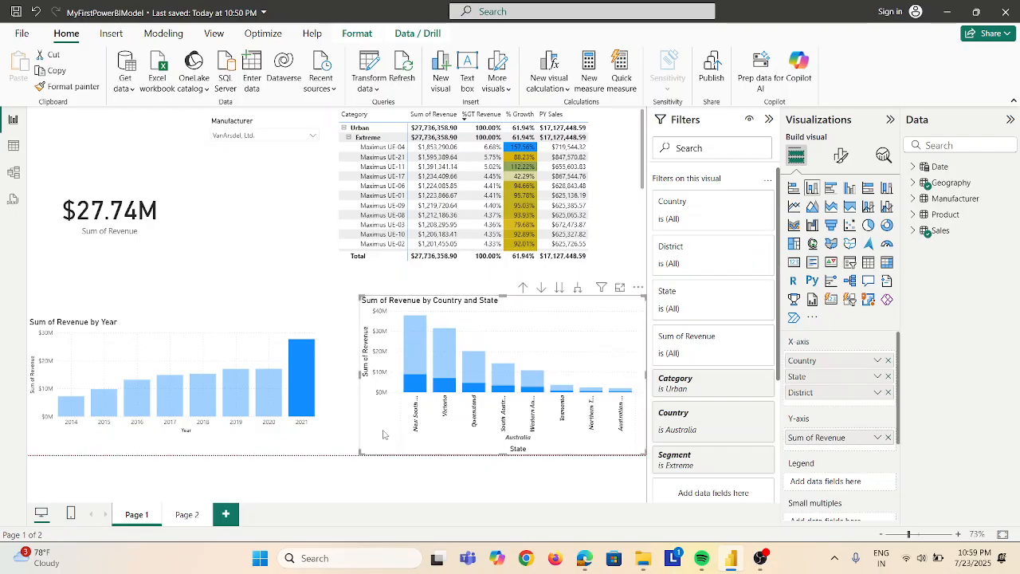
key("alt+Tab")
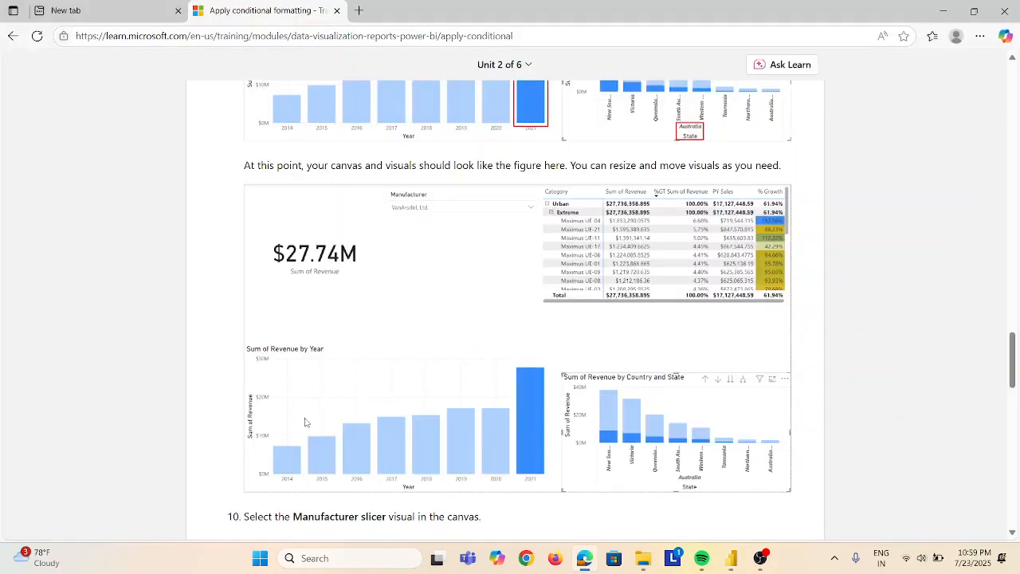
scroll(304, 422, "down", 3)
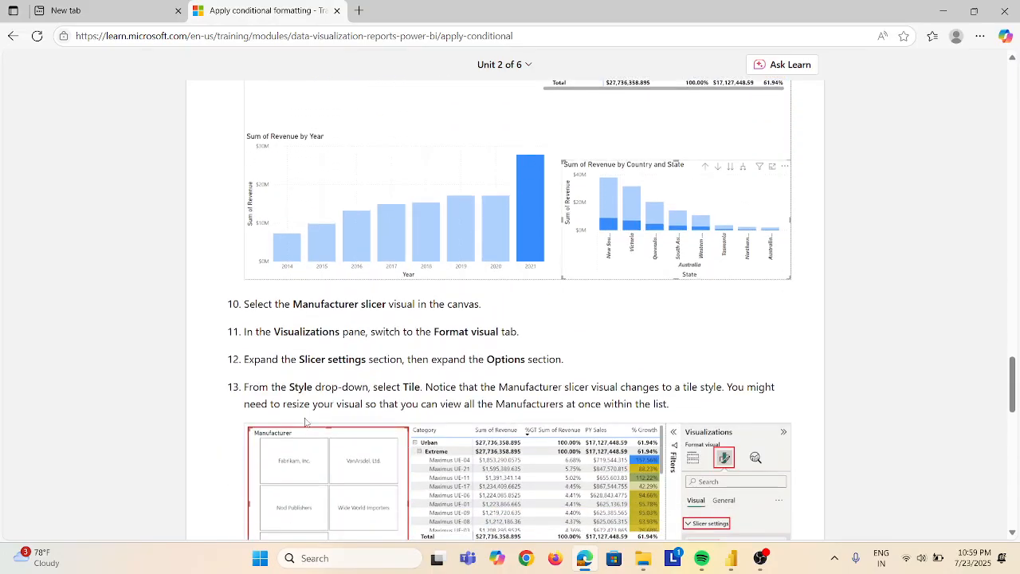
- Follow the unit's slicer instructions in the browser, then select the Manufacturer slicer in the Power BI report and open its visual formatting options
scroll(305, 423, "down", 2)
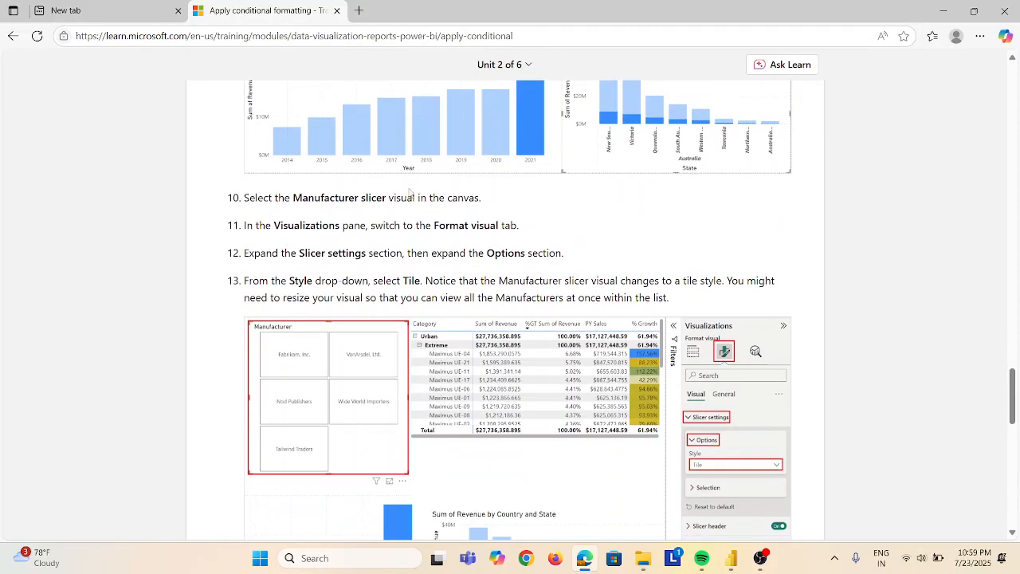
key("alt+Tab")
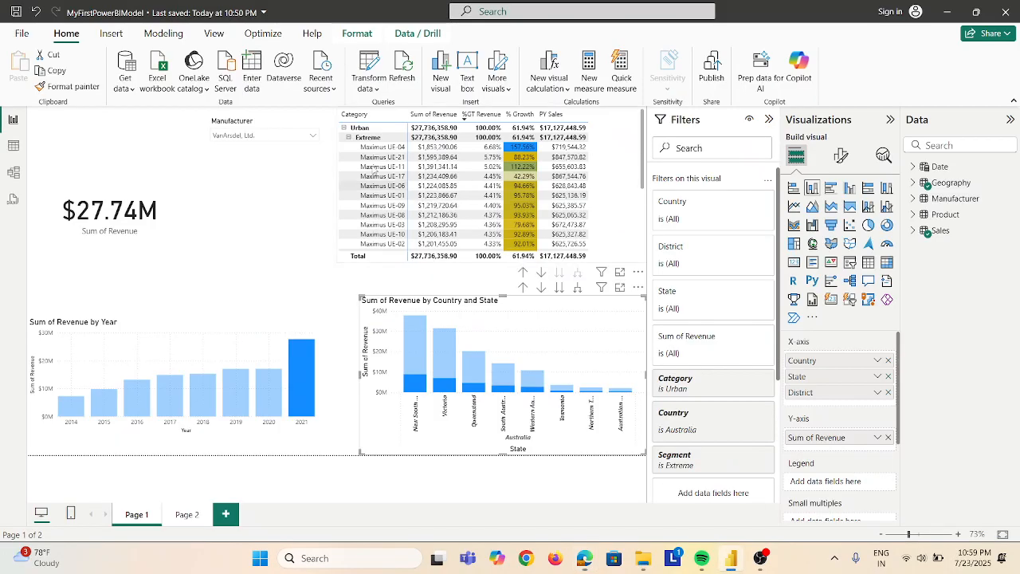
left_click(278, 126)
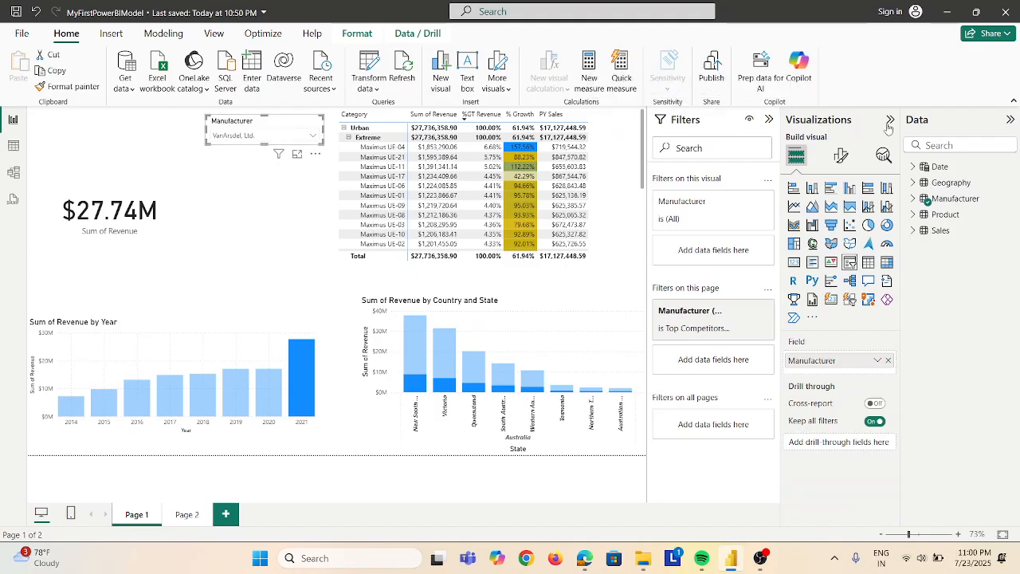
key("alt+Tab")
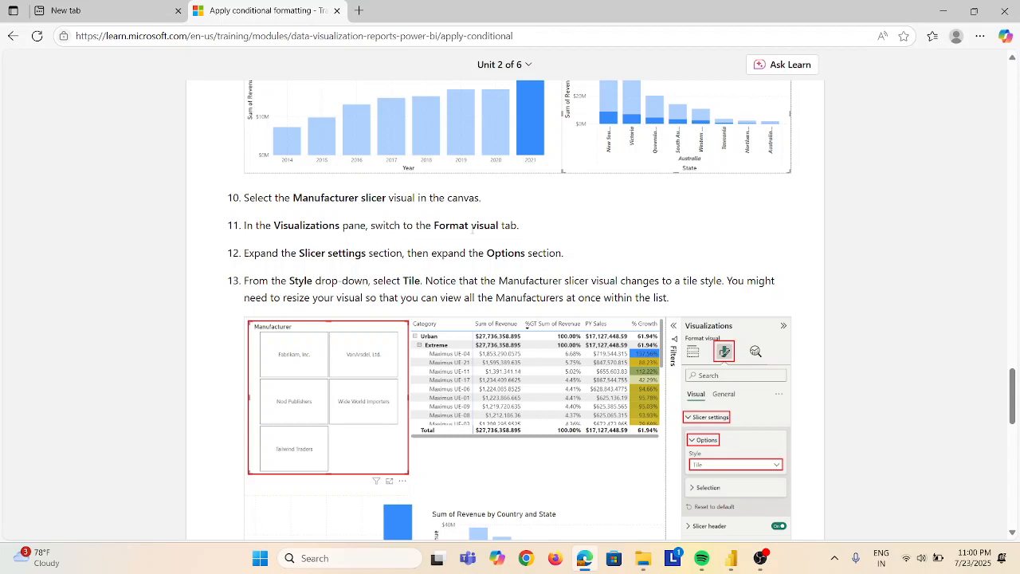
key("alt+Tab")
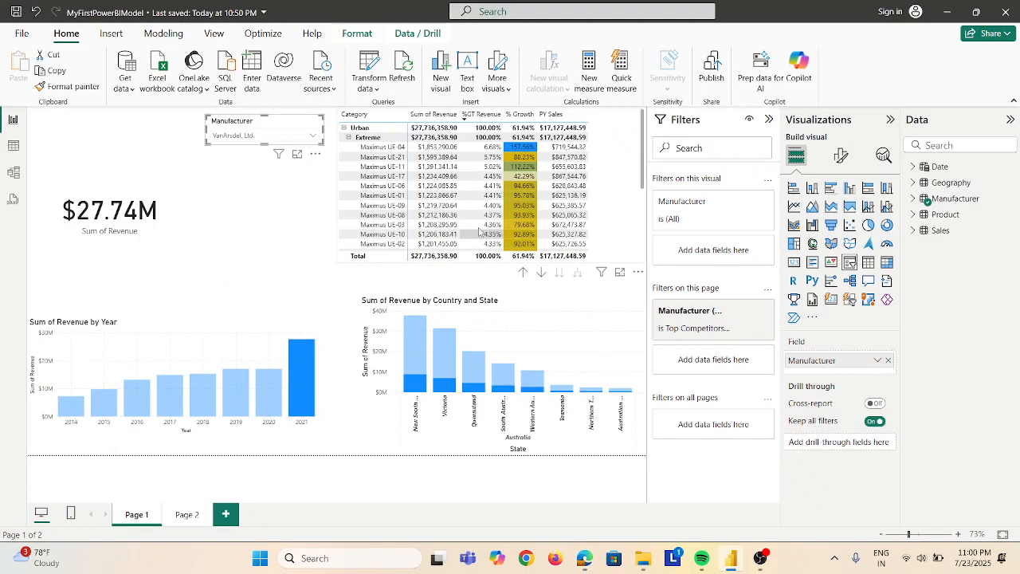
left_click(840, 157)
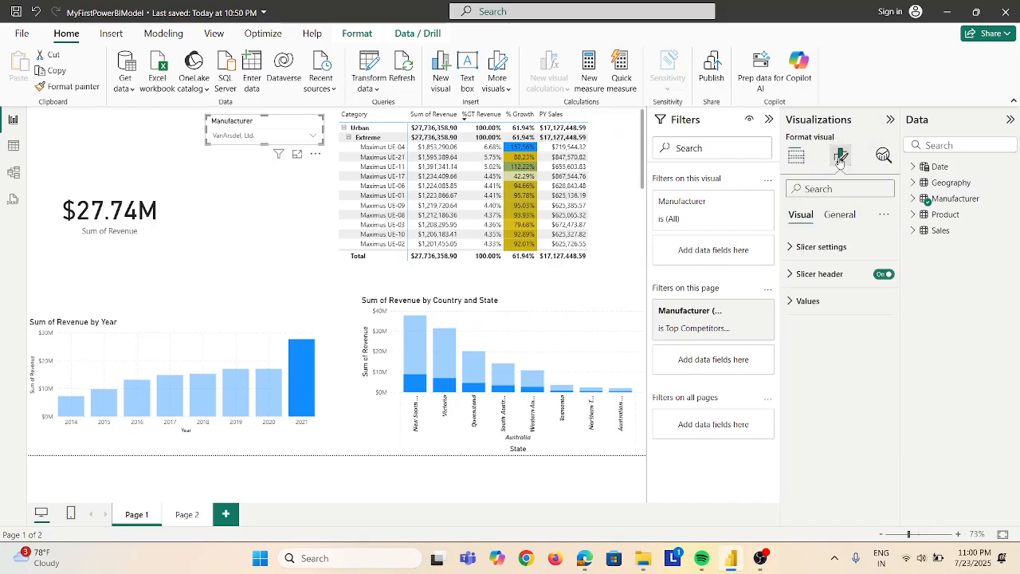